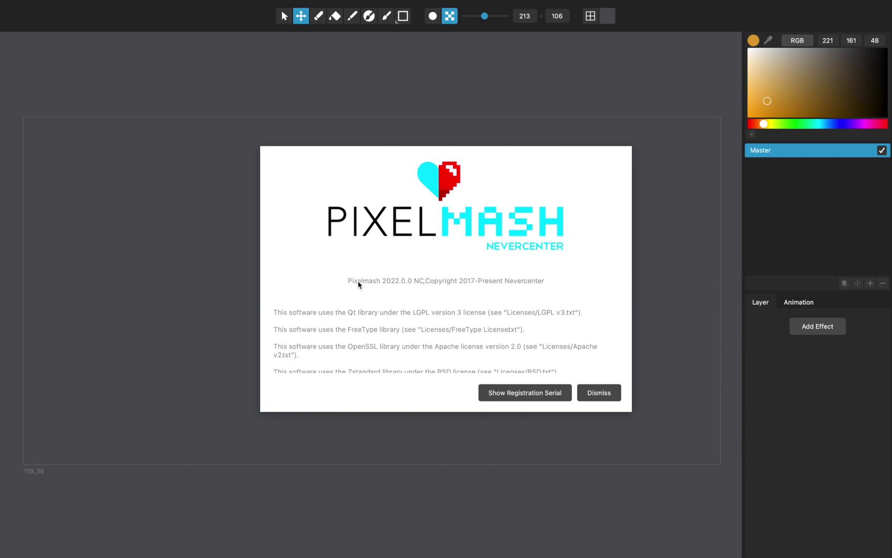
Dismiss the Pixelmash about screen to reveal the canvas
left_click(593, 396)
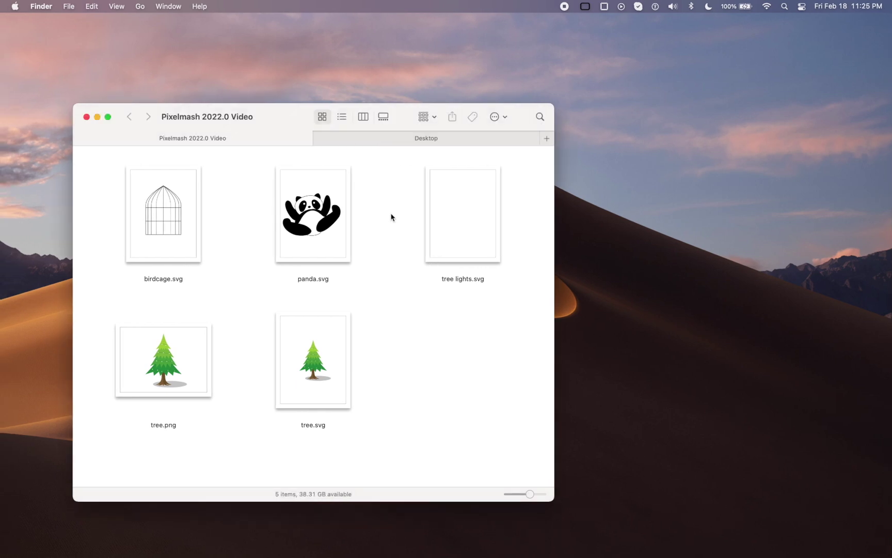
Preview tree.svg in Quick Look, zooming around the star-lit tree before closing it
left_click(313, 352)
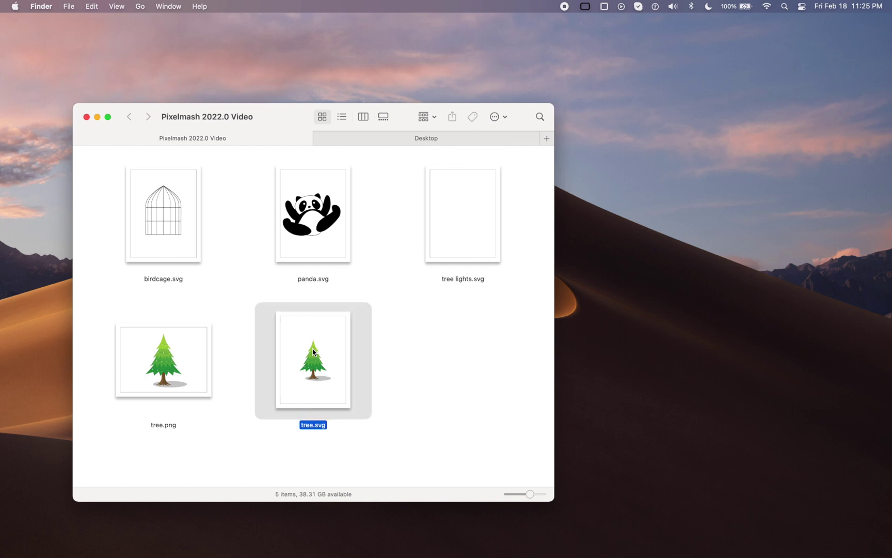
key("space")
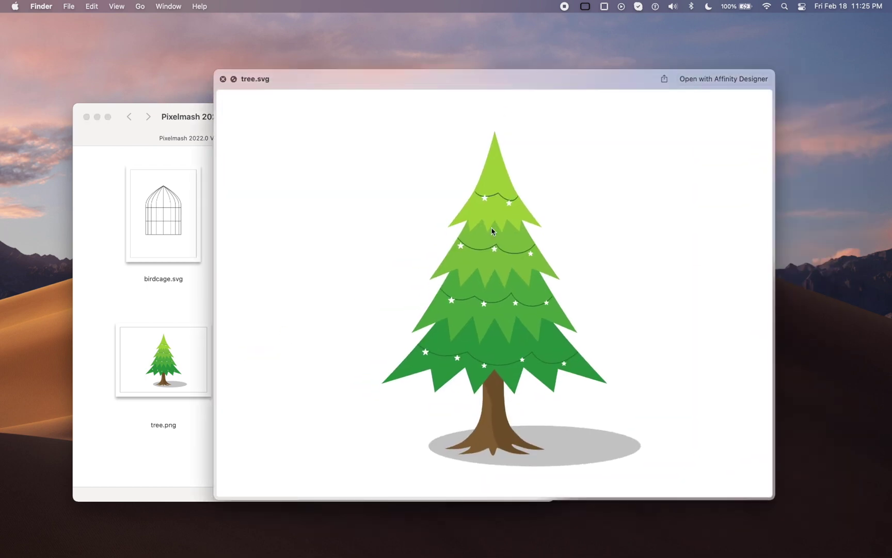
scroll(491, 227, "up", 5)
scroll(367, 175, "up", 3)
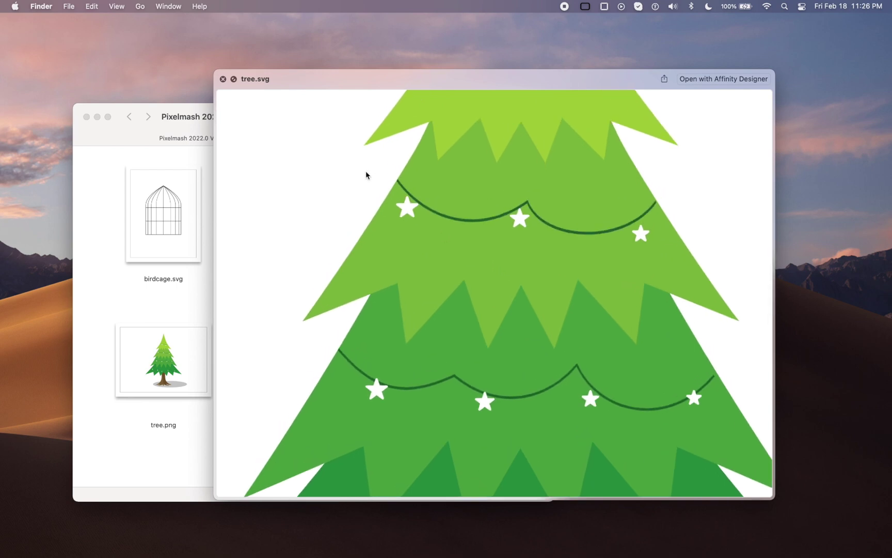
scroll(388, 184, "down", 2)
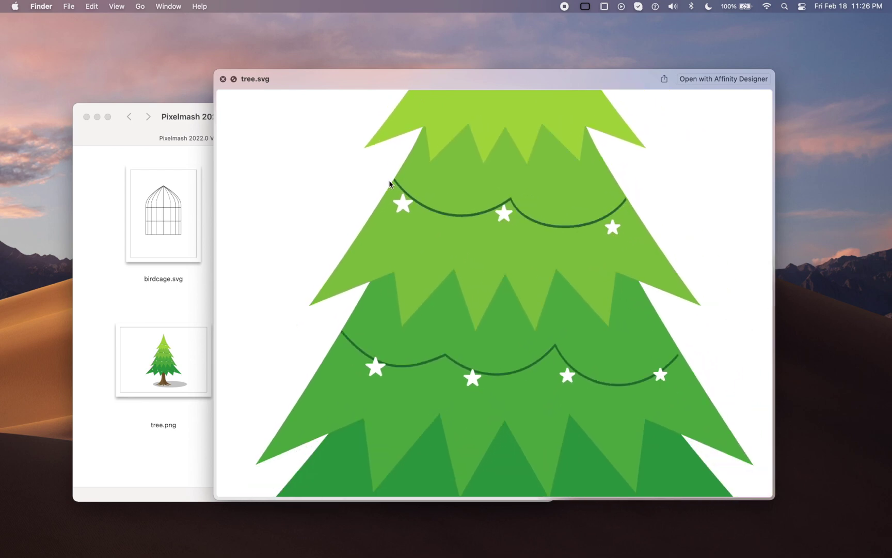
scroll(396, 187, "down", 3)
scroll(450, 244, "up", 5)
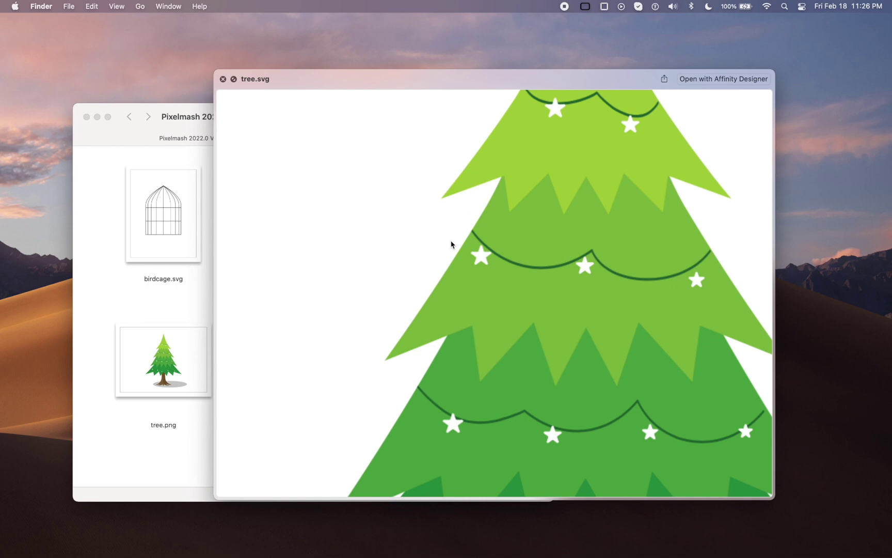
scroll(451, 244, "down", 5)
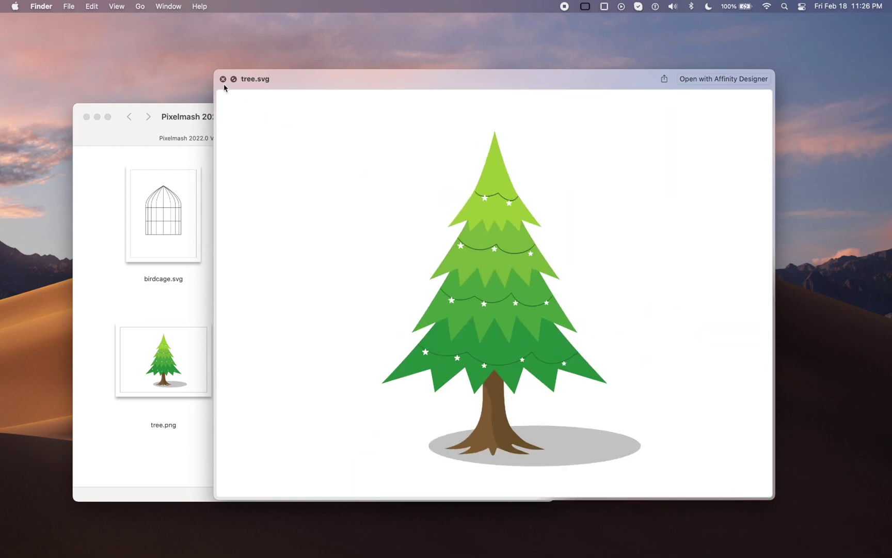
left_click(222, 79)
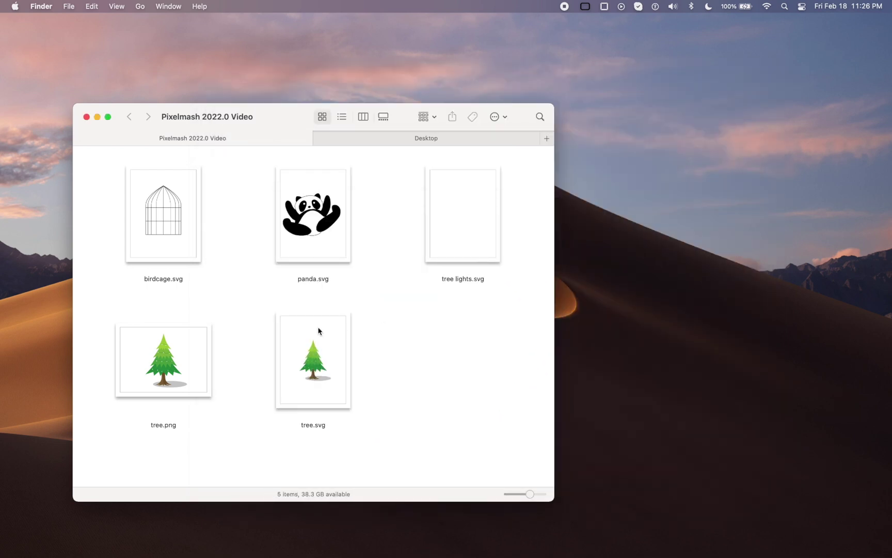
Import tree.svg as a vector layer and scale it to a medium-sized pixel tree
left_click_drag(369, 322, 451, 267)
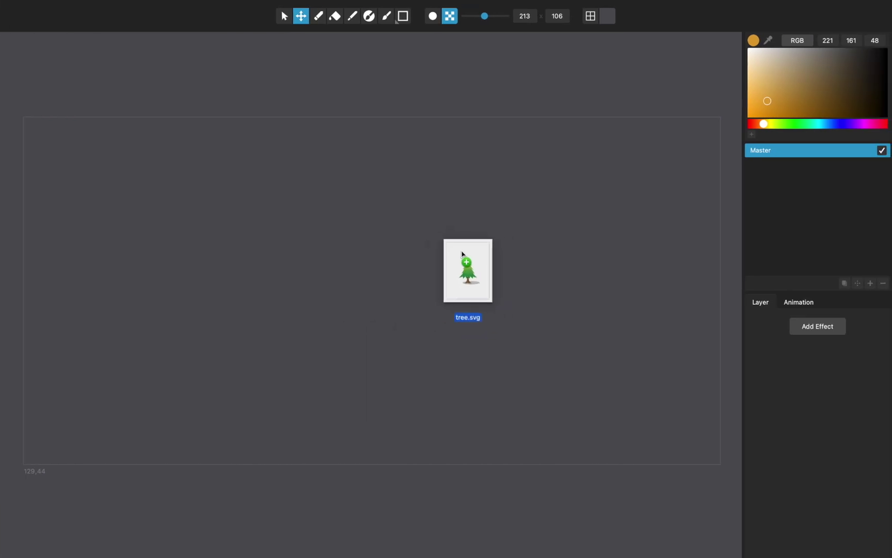
left_click(405, 295)
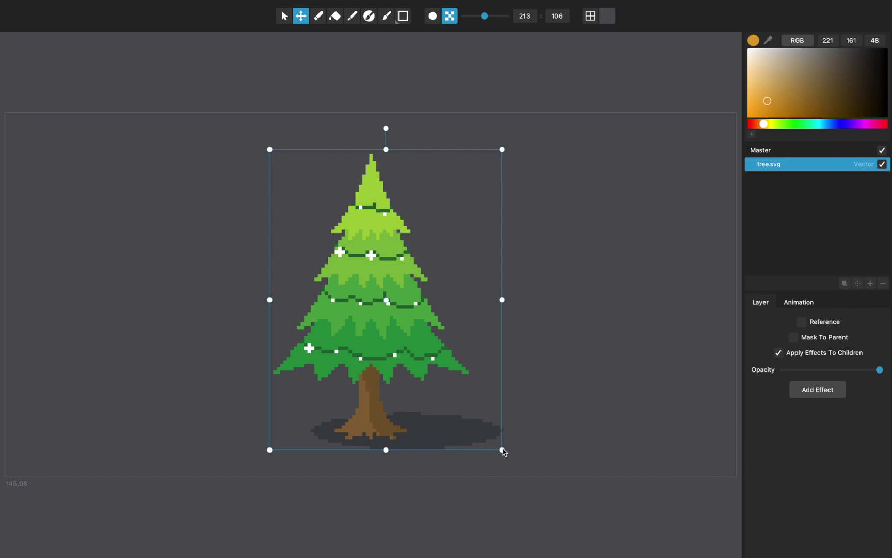
left_click_drag(502, 450, 579, 521)
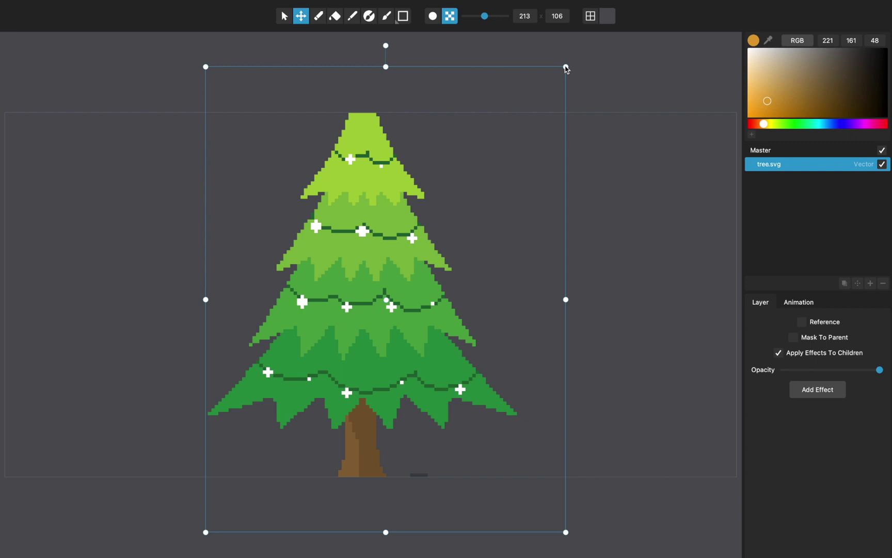
left_click_drag(565, 67, 631, 86)
scroll(502, 135, "down", 3)
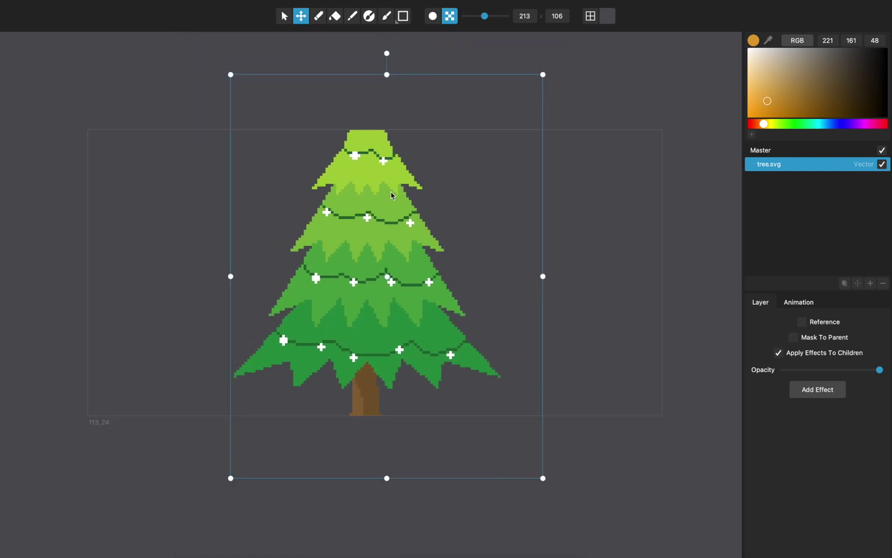
left_click_drag(502, 109, 454, 174)
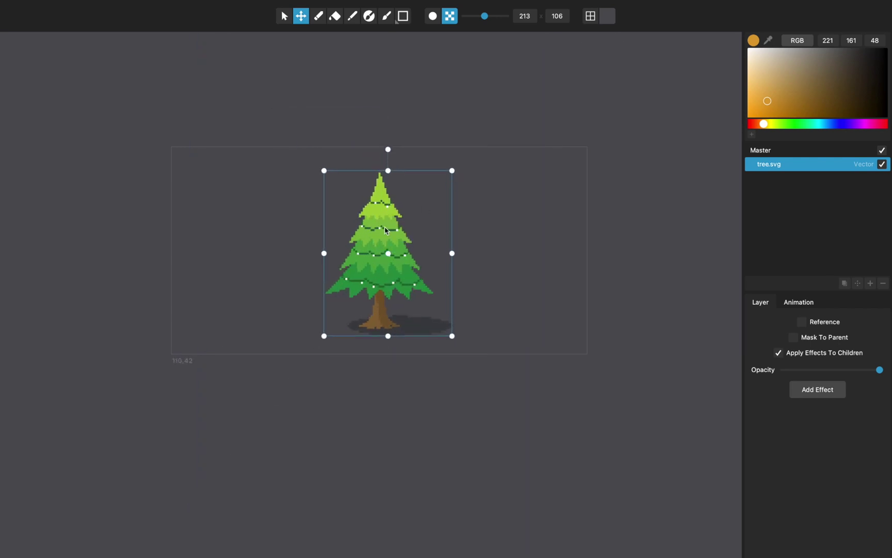
scroll(384, 230, "up", 3)
scroll(385, 229, "up", 3)
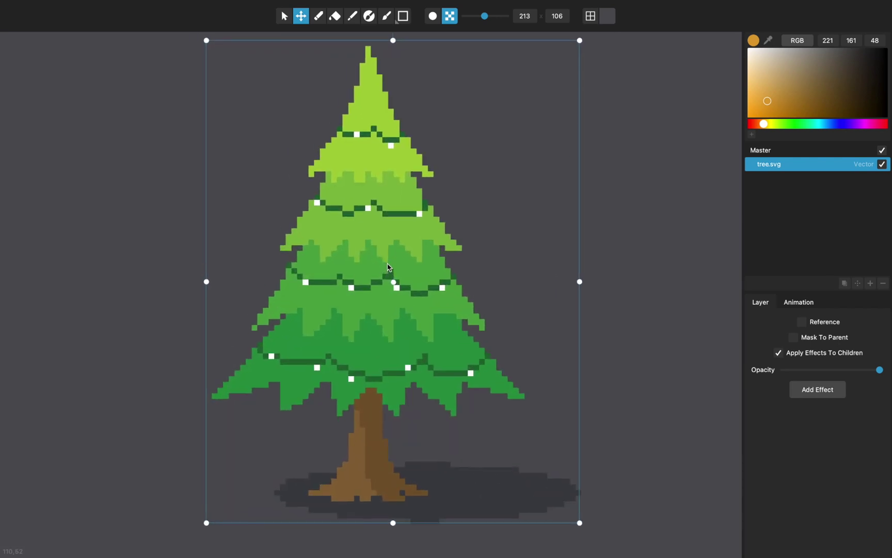
scroll(389, 267, "down", 2)
scroll(388, 267, "down", 1)
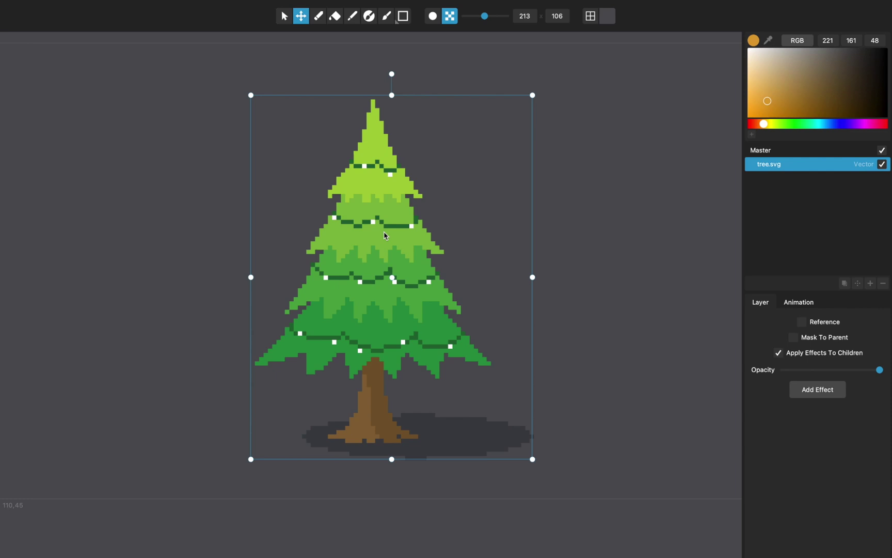
Try scaling and rotating the tree, undo the rotation, and shrink it small and upright
left_click_drag(534, 458, 617, 450)
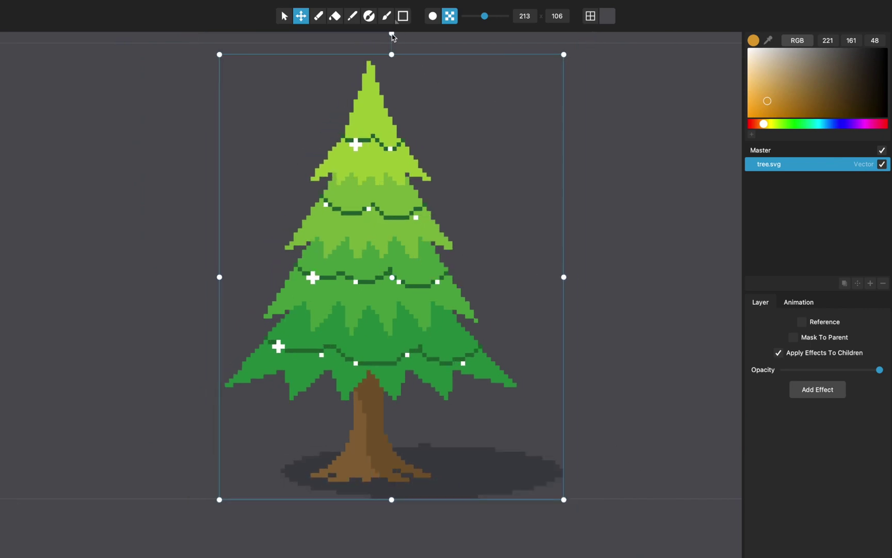
left_click_drag(392, 36, 509, 64)
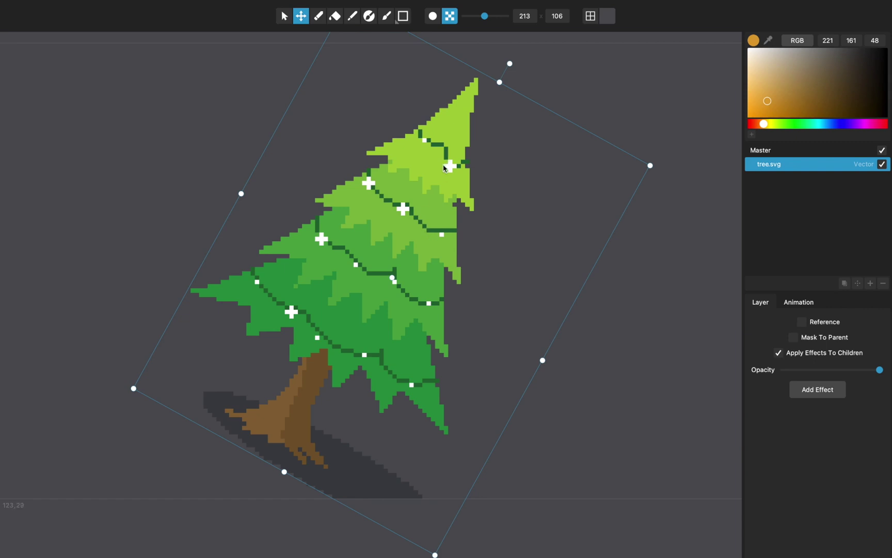
key("super+z")
left_click_drag(563, 54, 538, 99)
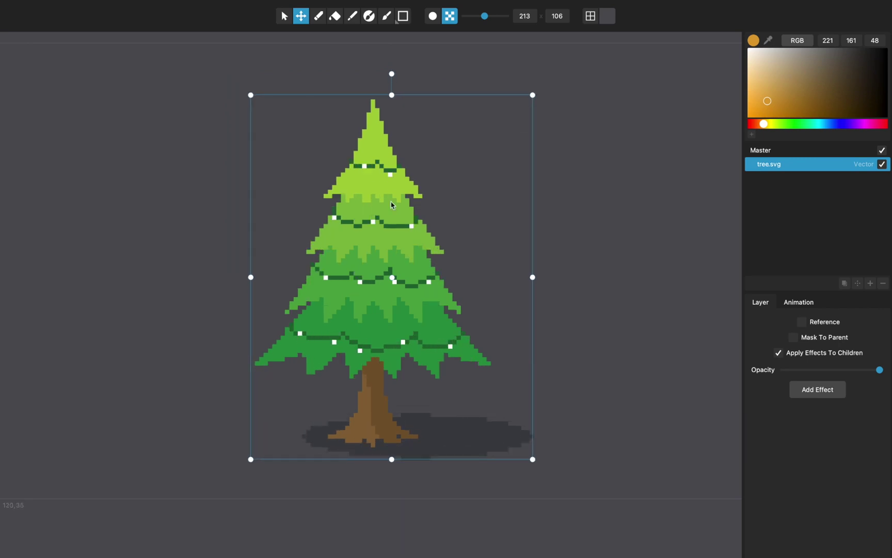
left_click_drag(251, 96, 216, 51)
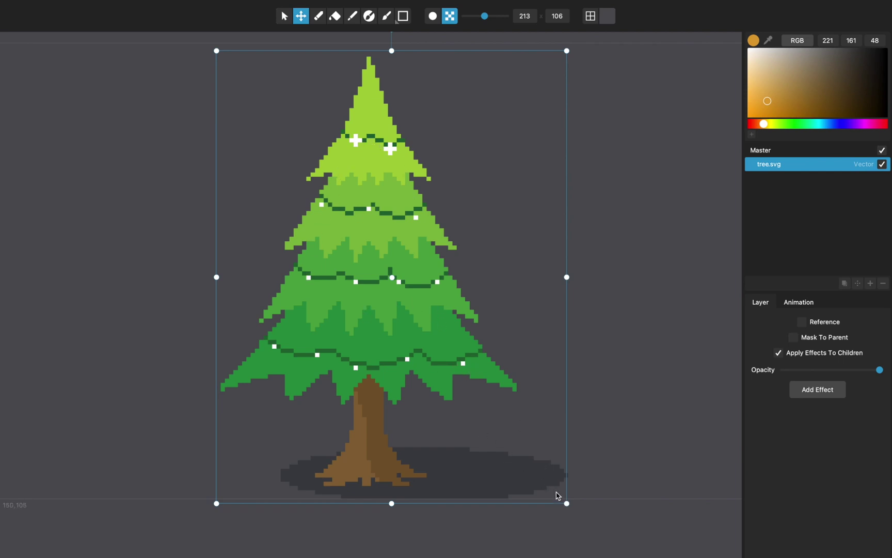
left_click_drag(568, 507, 586, 499)
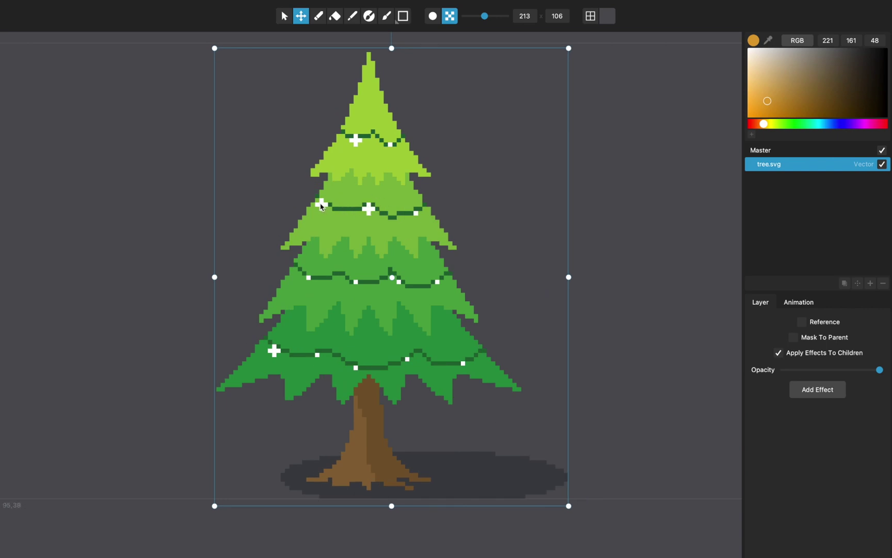
left_click_drag(570, 507, 421, 315)
Move the tree up and to the left on the canvas
left_click(284, 16)
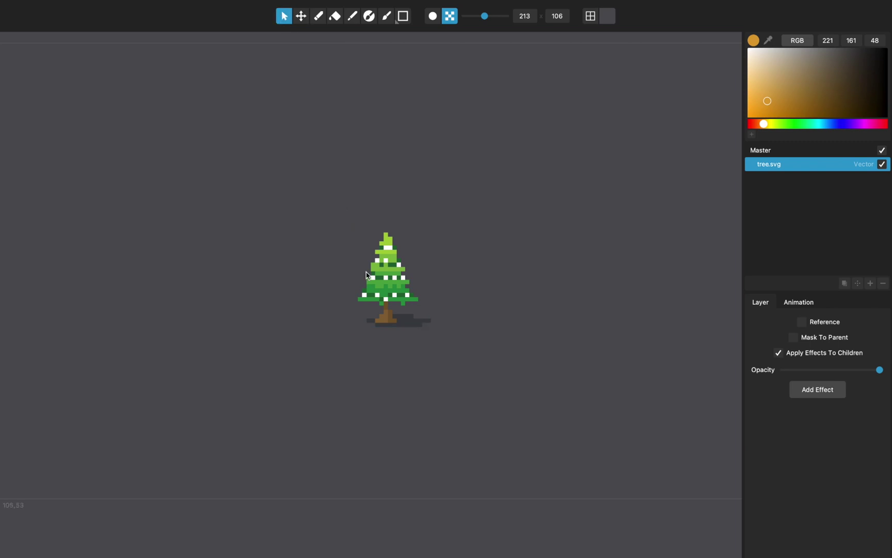
scroll(366, 275, "up", 5)
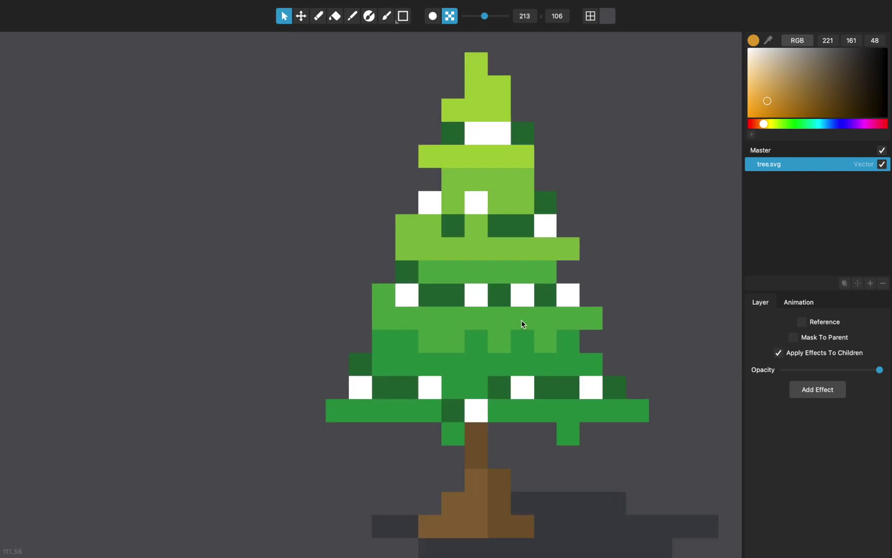
scroll(532, 324, "down", 5)
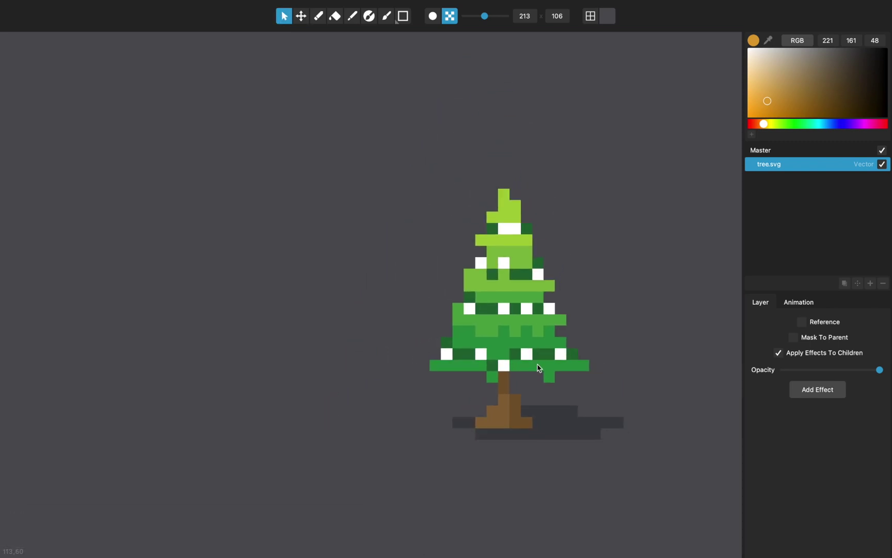
left_click_drag(537, 368, 449, 362)
scroll(407, 327, "up", 3)
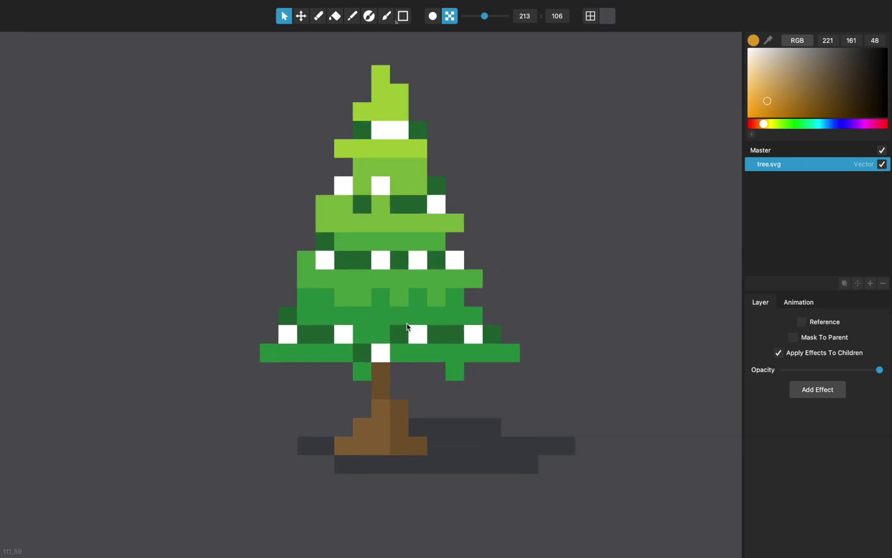
scroll(402, 259, "down", 5)
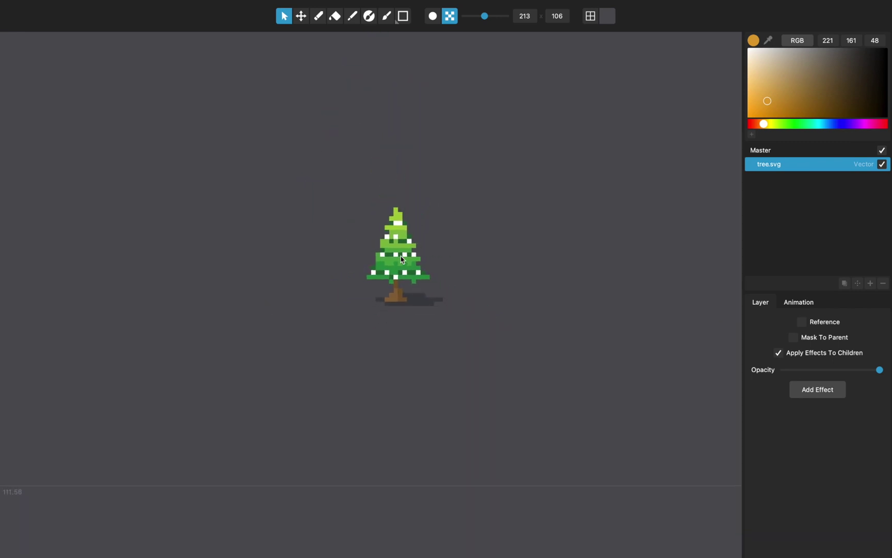
Scale the tree up about its centre into a large, finer-grained pixel tree
left_click(299, 16)
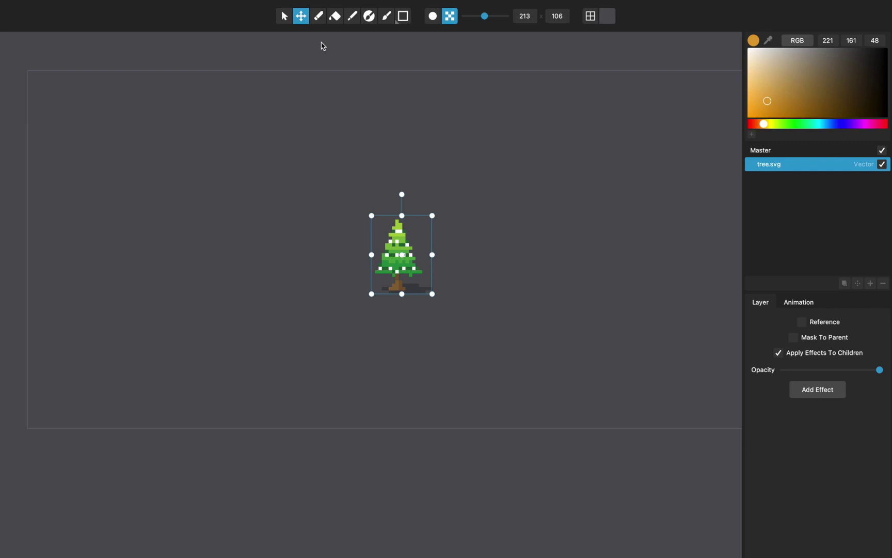
scroll(413, 218, "up", 3)
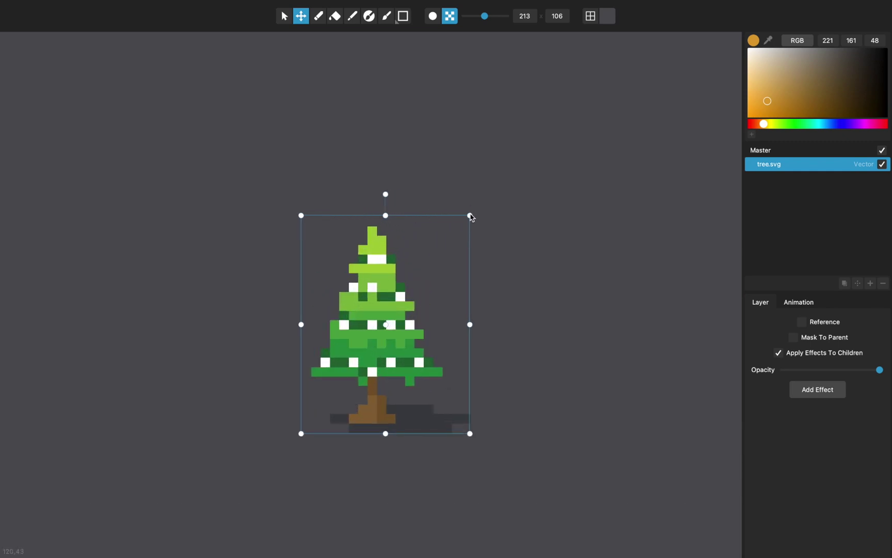
left_click_drag(471, 217, 602, 88)
scroll(442, 199, "down", 3)
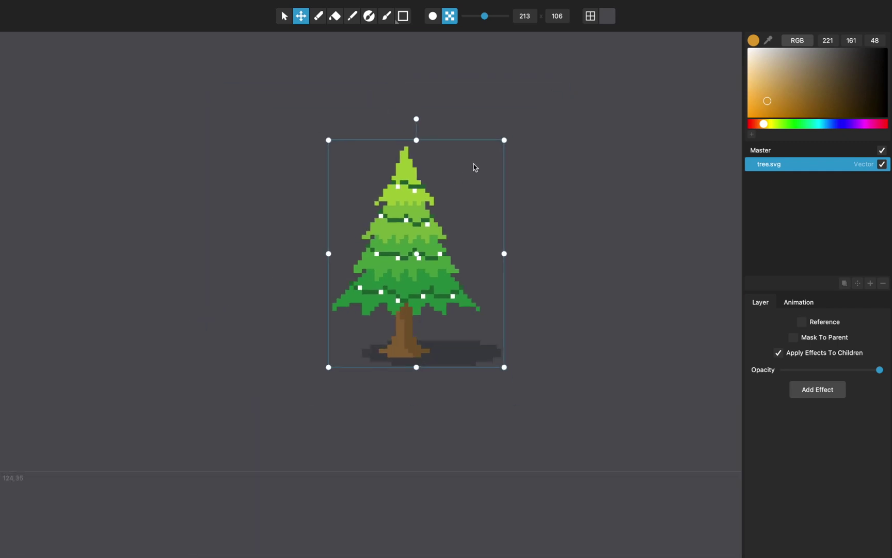
left_click_drag(505, 140, 521, 127)
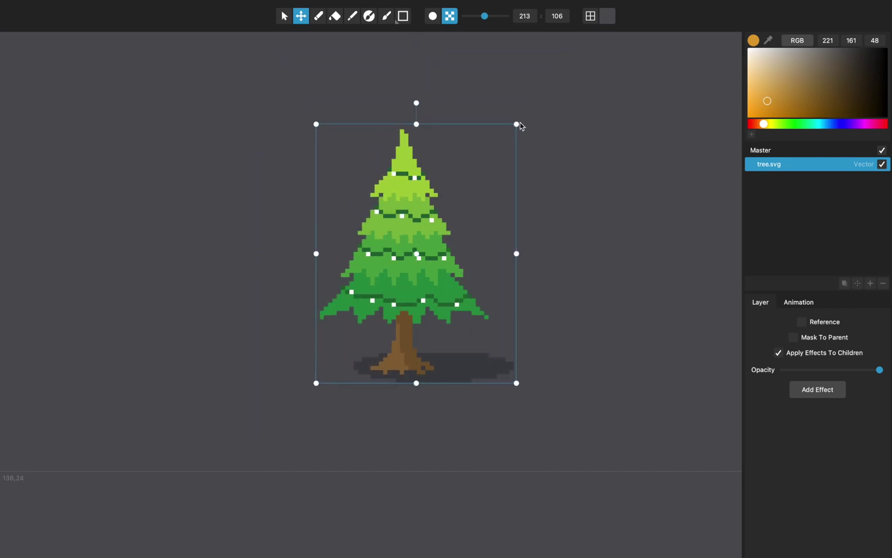
Drag tree.png from the Finder window onto the Pixelmash canvas
key("ctrl+Left")
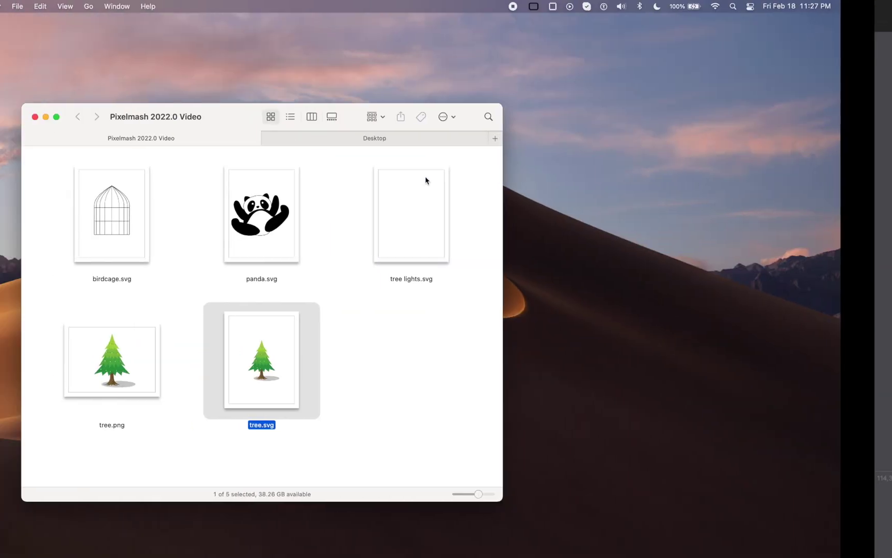
left_click(390, 326)
left_click_drag(174, 348, 560, 263)
key("ctrl+Right")
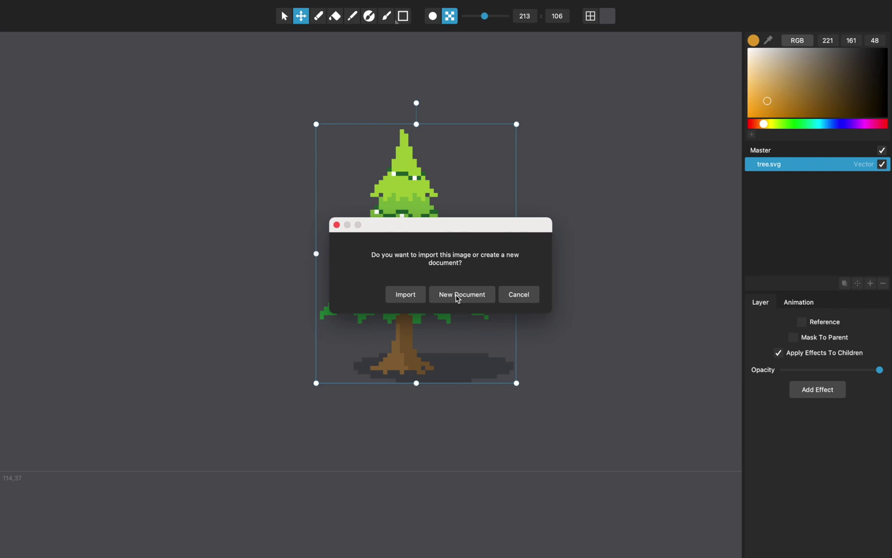
Import tree.png, move it right, and shift the vector tree left while enlarging it
left_click(408, 295)
left_click_drag(339, 293, 503, 287)
left_click(394, 298)
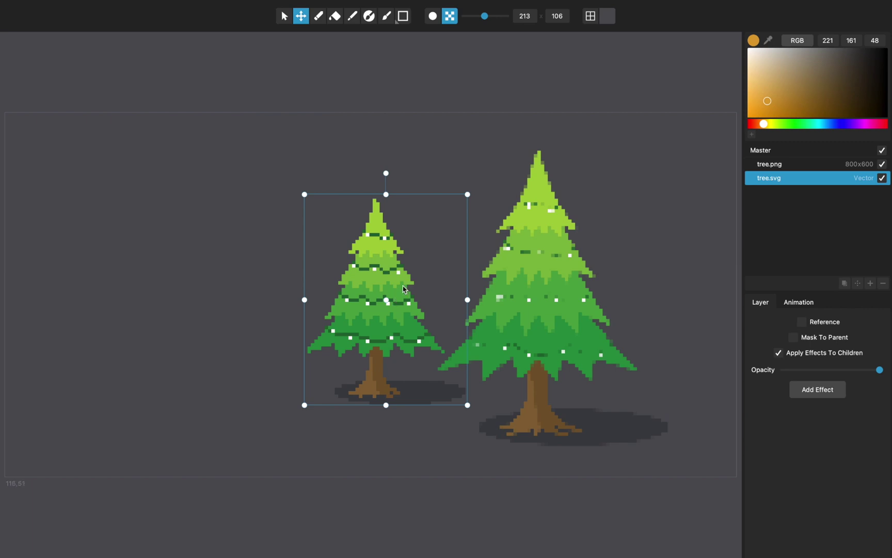
left_click_drag(404, 289, 286, 269)
left_click_drag(350, 387, 378, 424)
Nudge and shrink tree.png so it roughly matches the vector tree beside it
left_click(551, 264)
left_click_drag(550, 263, 519, 259)
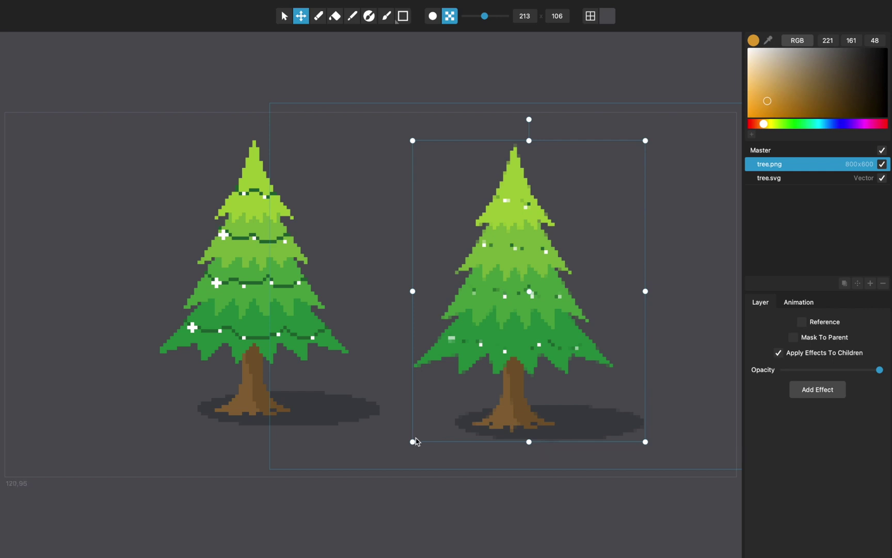
left_click_drag(415, 440, 388, 438)
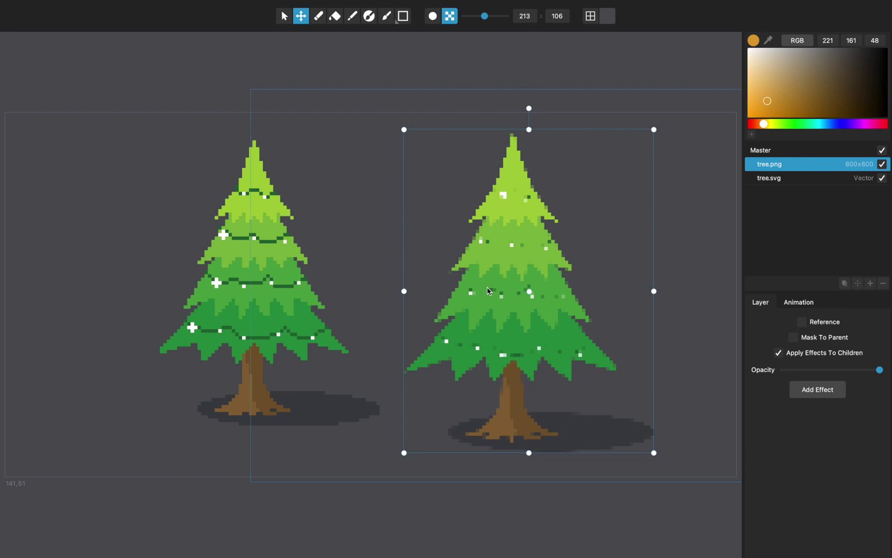
scroll(461, 304, "up", 3)
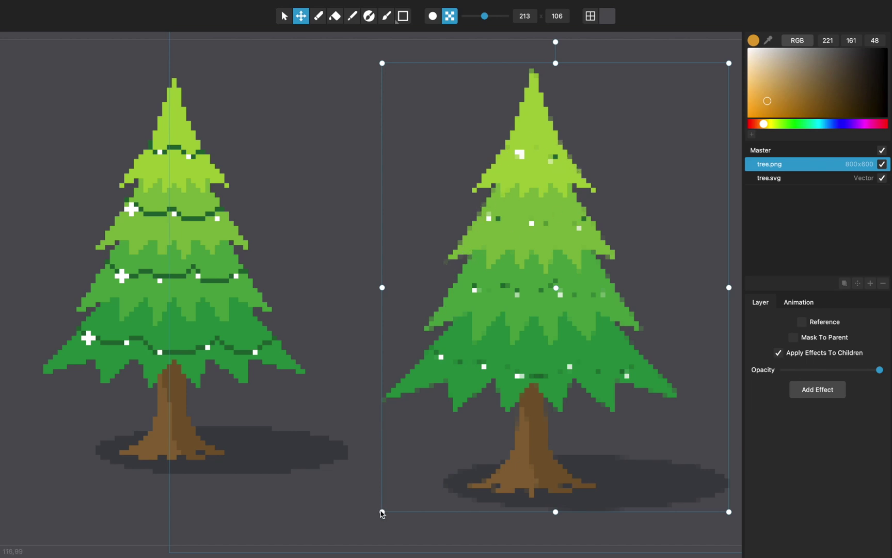
left_click_drag(382, 512, 370, 468)
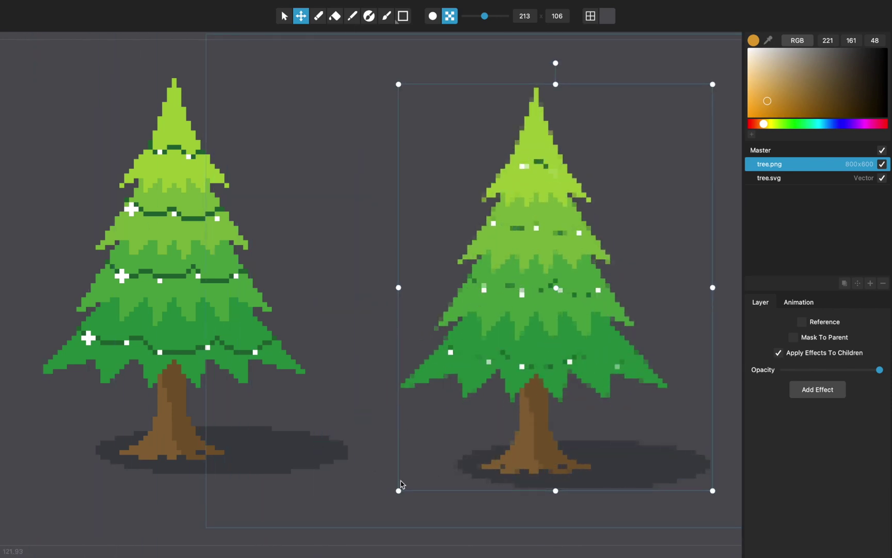
left_click_drag(399, 491, 369, 443)
scroll(387, 355, "down", 3)
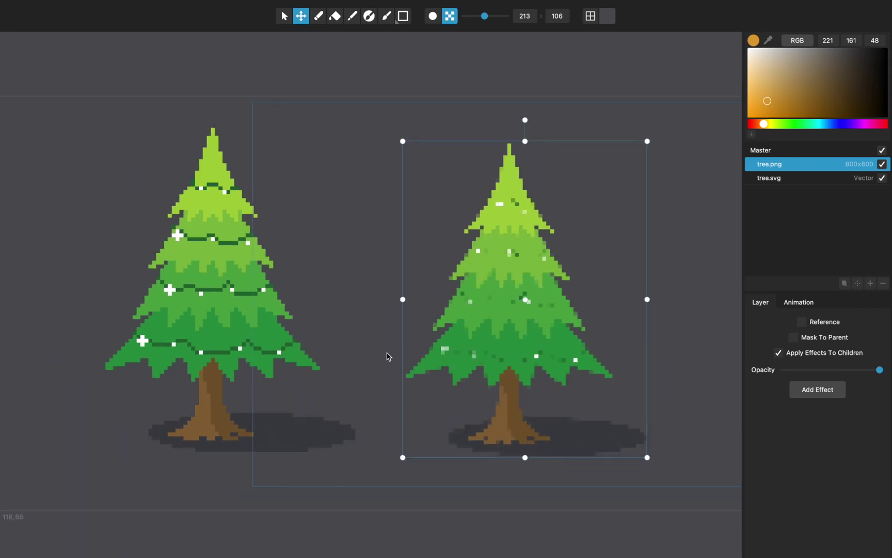
left_click(223, 320)
Delete the tree.png layer and move the vector tree about 150 px right
mouse_move(361, 144)
left_mouse_down()
mouse_move(331, 167)
mouse_move(368, 138)
left_mouse_up()
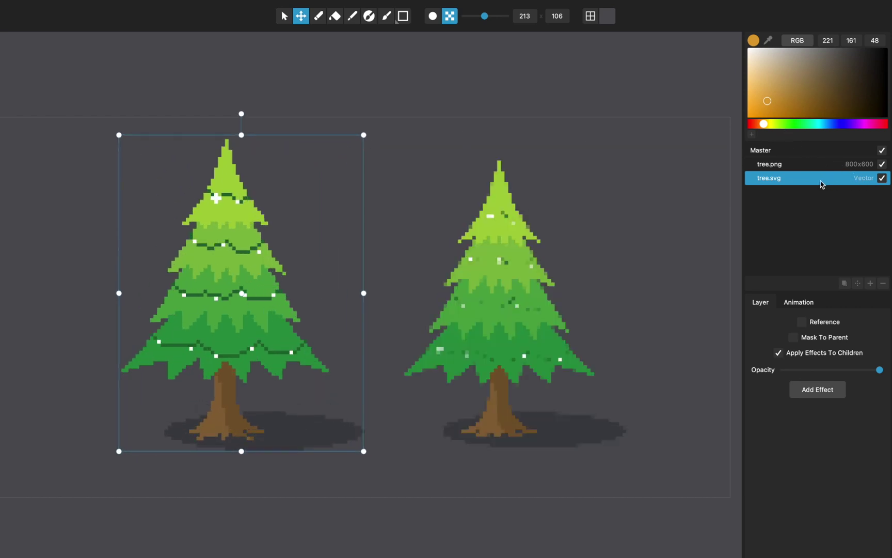
left_click(862, 165)
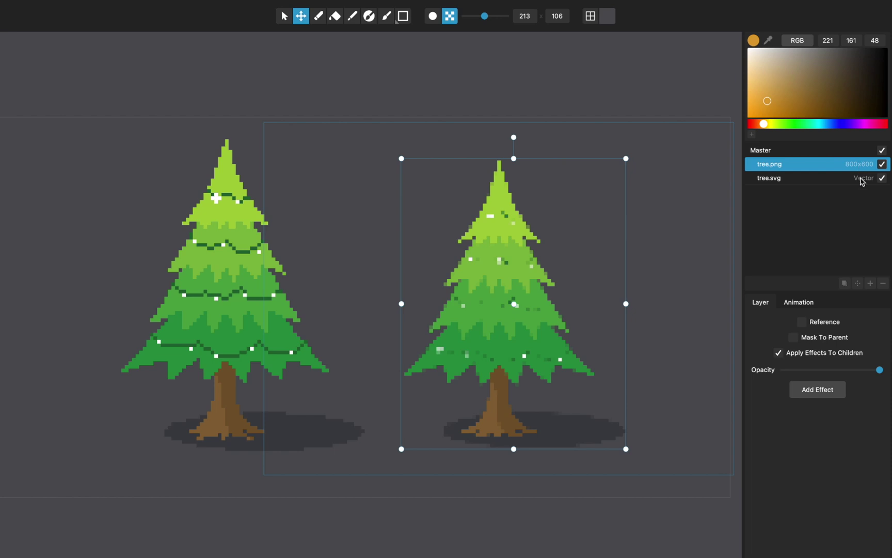
left_click(861, 181)
left_click(857, 166)
key("Delete")
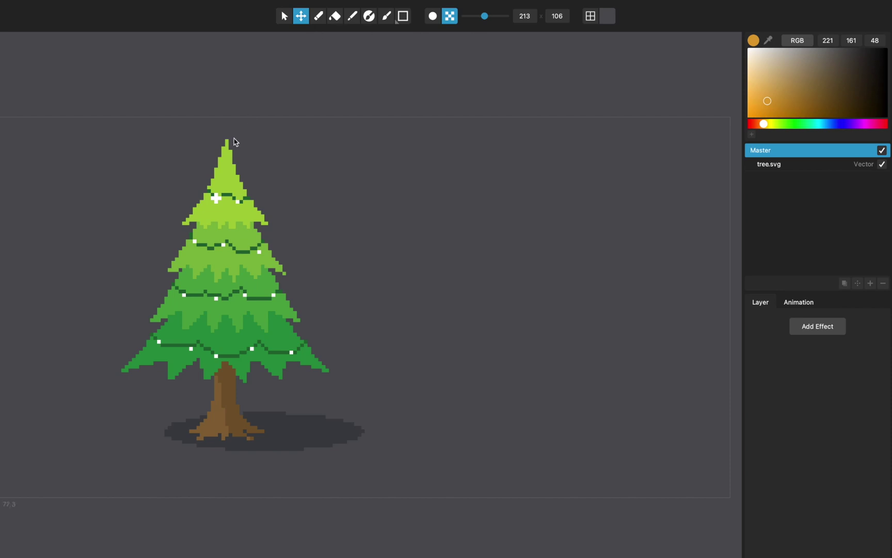
left_click(252, 205)
left_click_drag(227, 250, 299, 266)
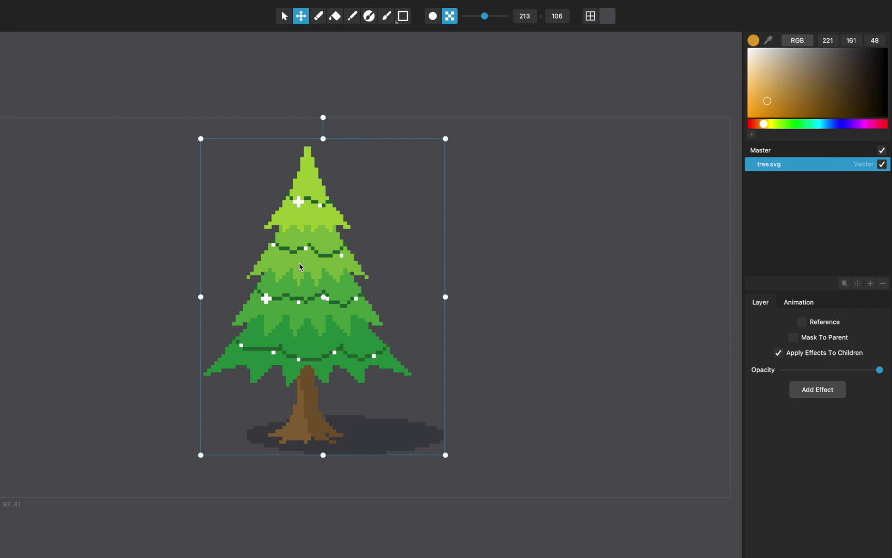
Delete the tree.svg layer and re-import tree.svg from Finder as a new layer
key("Delete")
key("ctrl+Left")
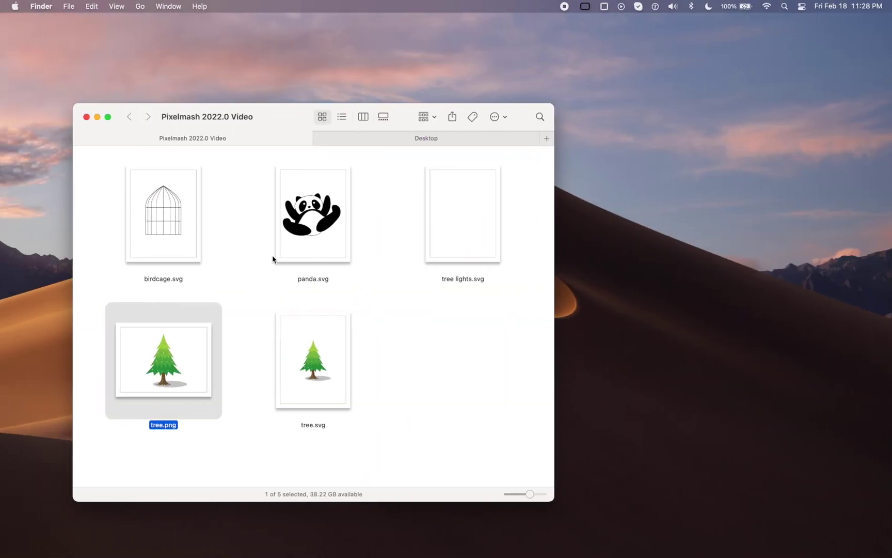
left_click(241, 293)
left_click_drag(321, 369, 434, 276)
key("ctrl+Right")
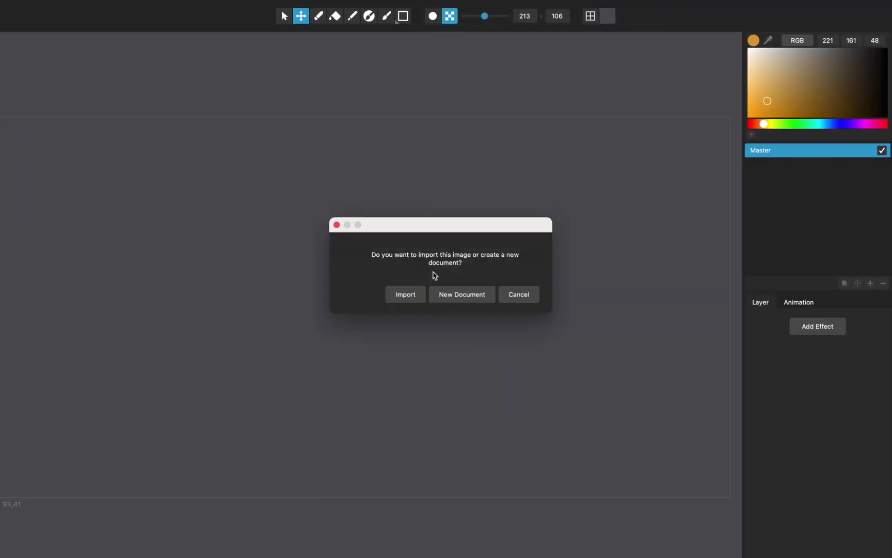
left_click(413, 301)
Import tree lights.svg from Finder as a layer above the tree
key("ctrl+Left")
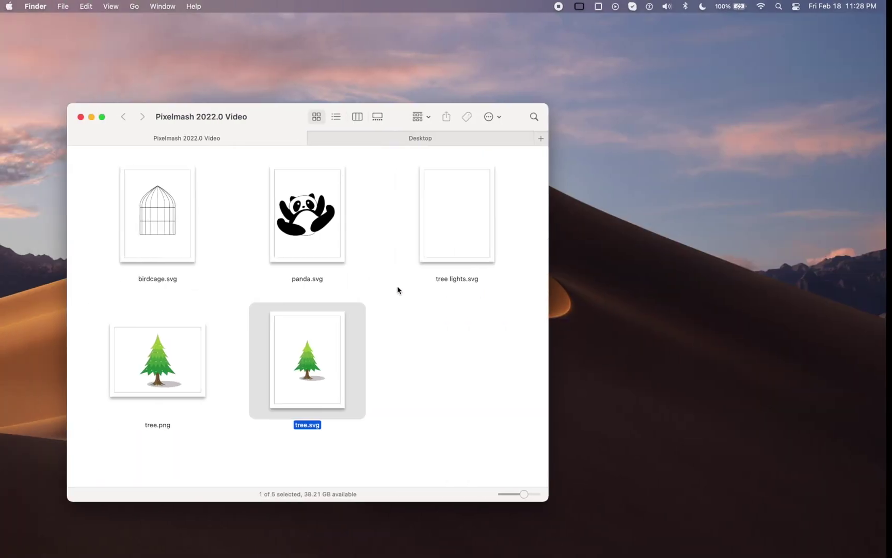
left_click(388, 259)
left_click_drag(458, 225, 397, 274)
key("ctrl+Right")
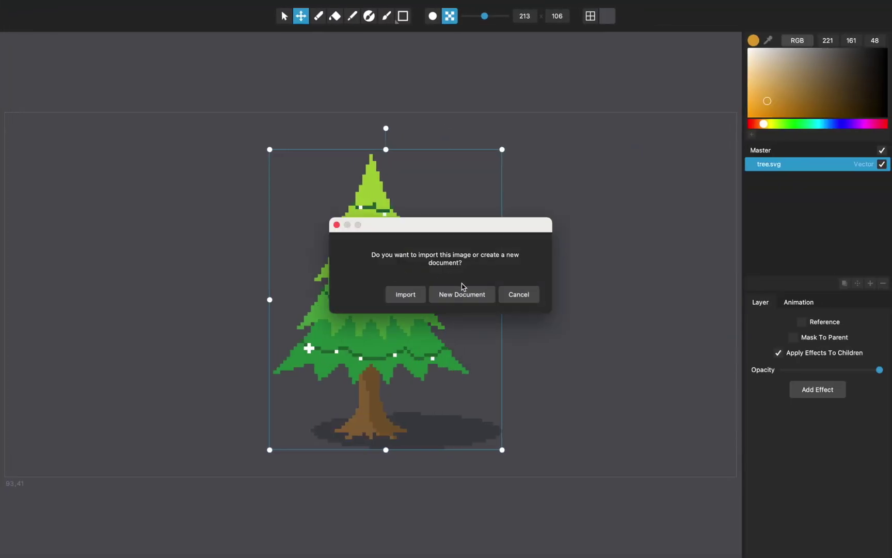
left_click(411, 295)
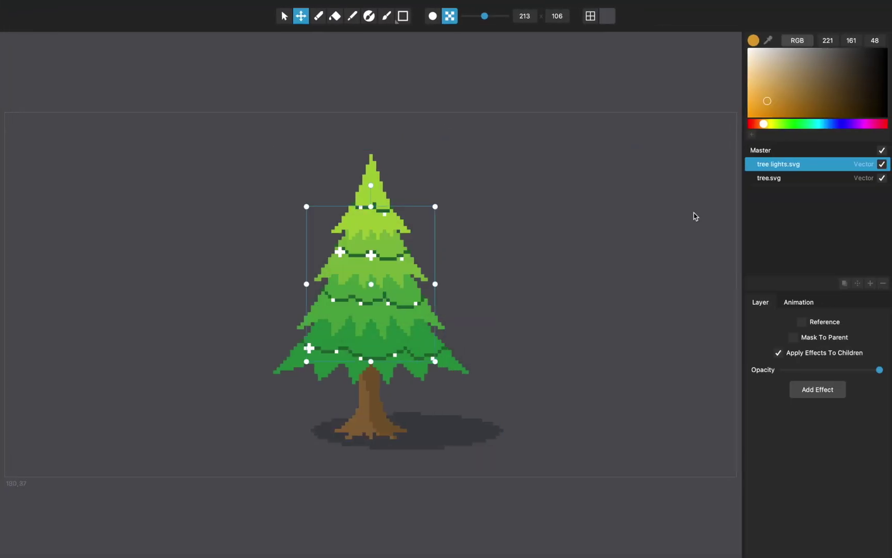
Switch to the Select tool and solo the lights and tree layers to check the lights overlay
mouse_move(281, 24)
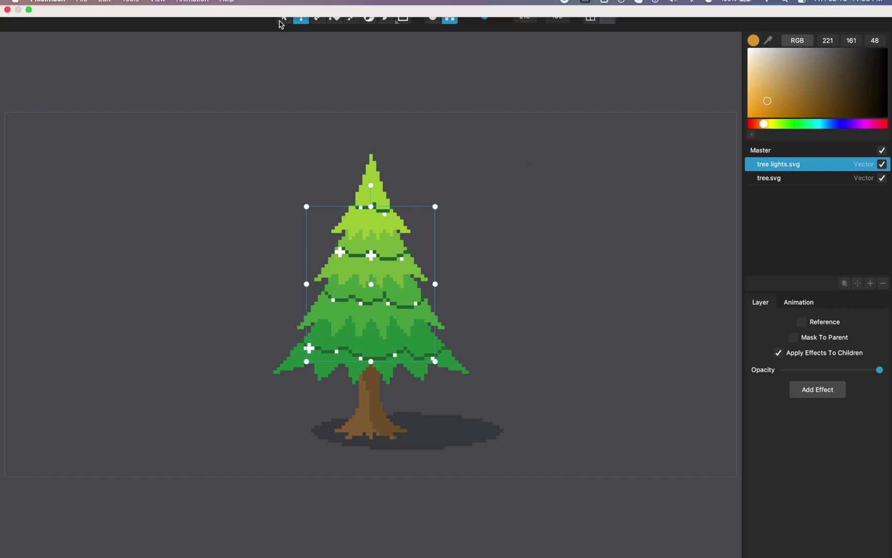
left_click(284, 16)
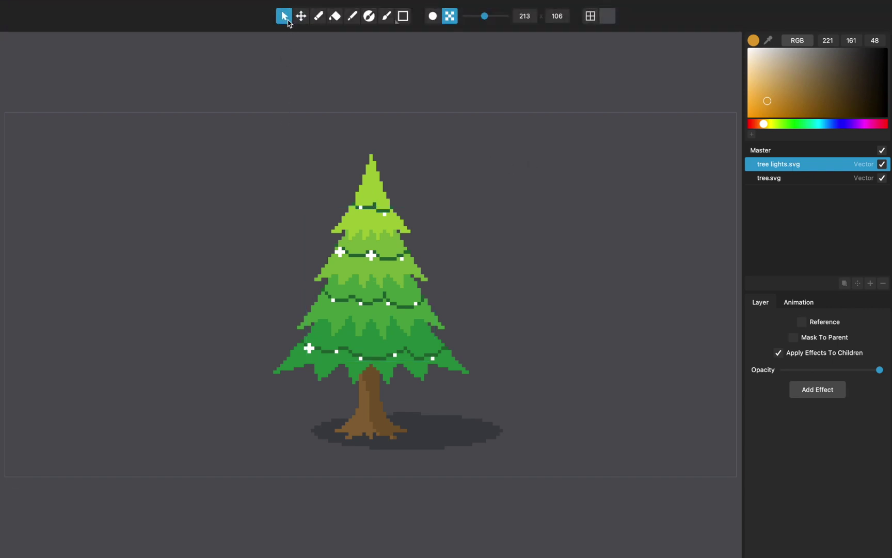
left_click(774, 171, "alt")
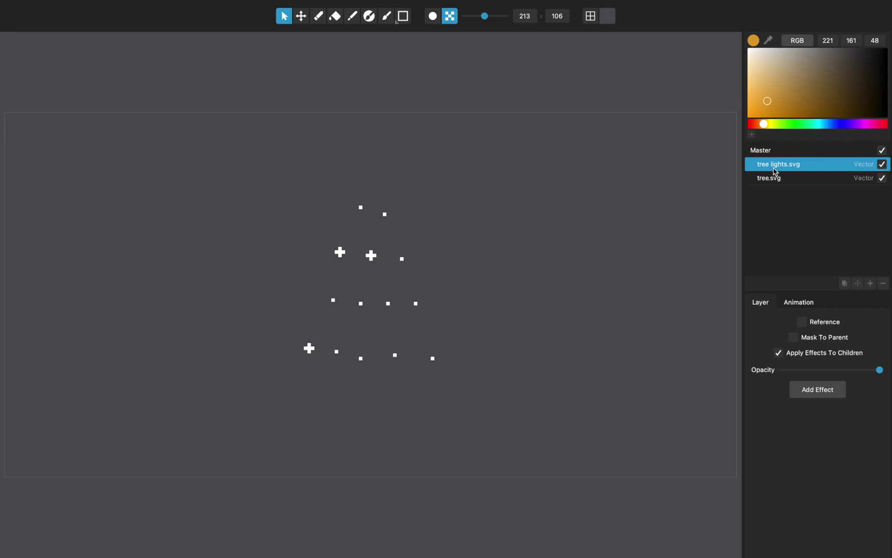
left_click(775, 172, "alt")
left_click(774, 179)
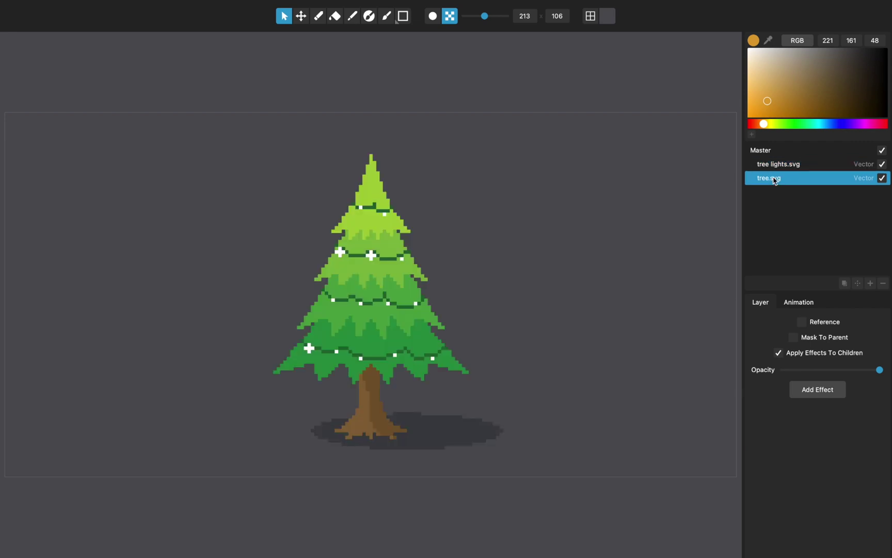
left_click(779, 165, "alt")
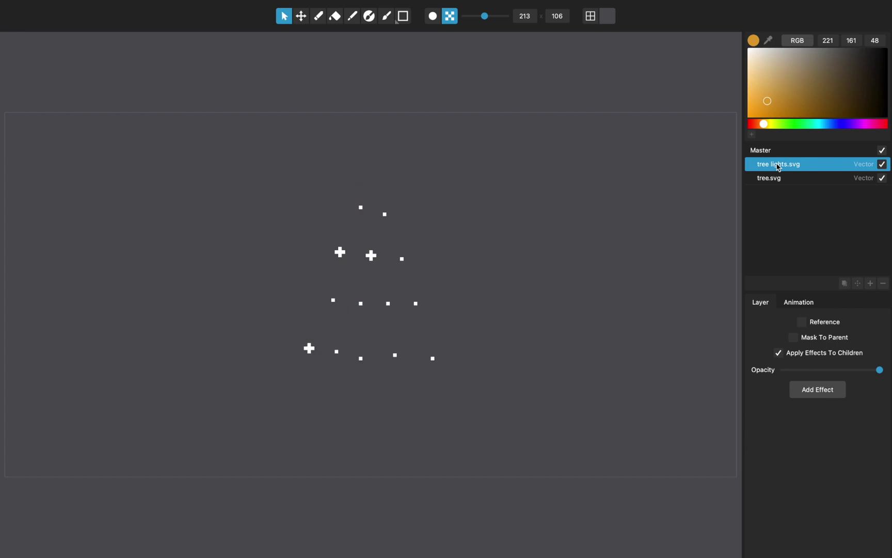
left_click(779, 165, "alt")
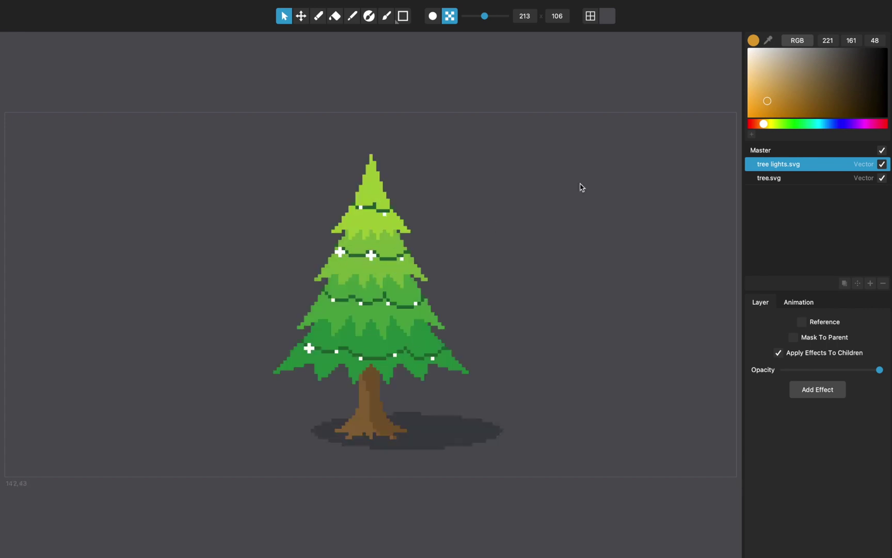
Nest tree lights.svg under tree.svg and add a Glow effect to the lights
left_click_drag(769, 168, 791, 187)
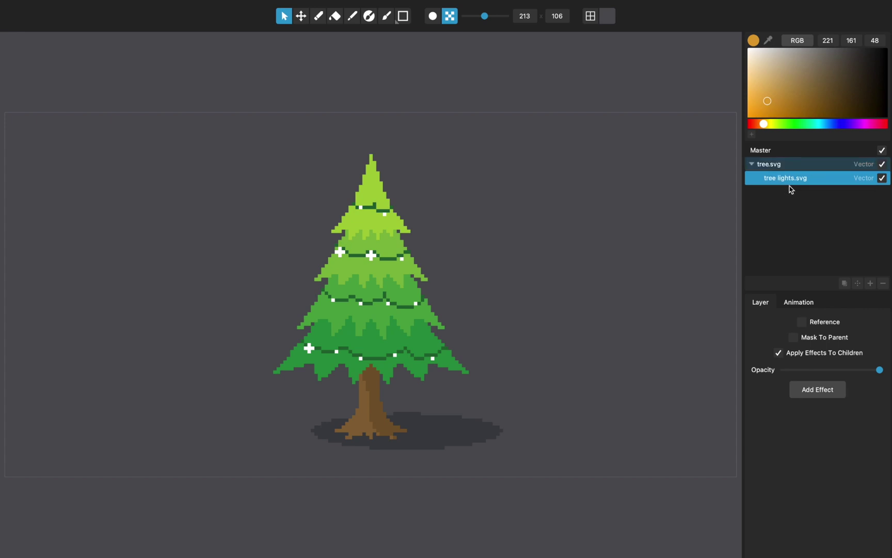
left_click(780, 167)
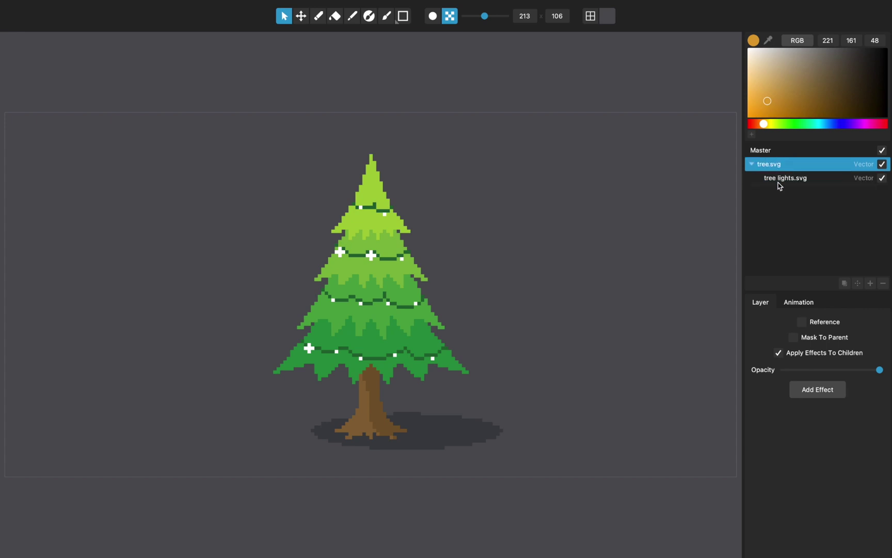
left_click(780, 181)
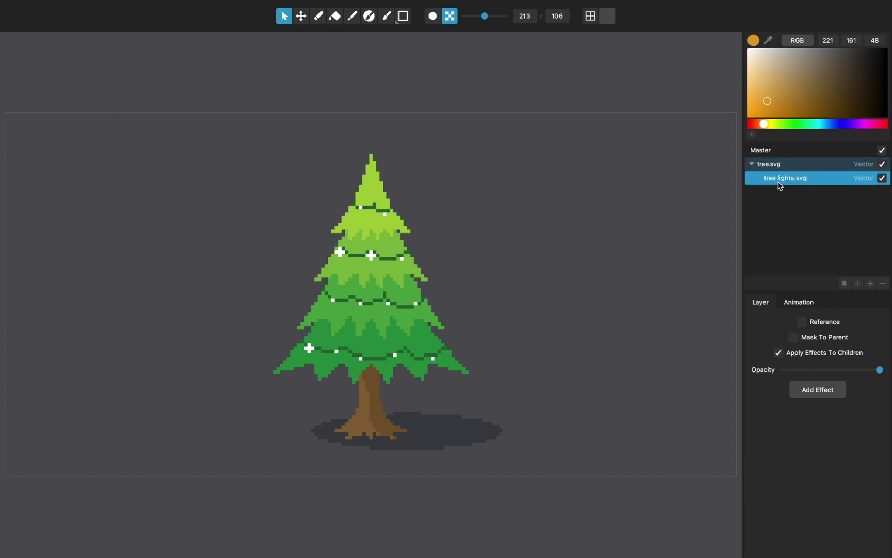
left_click(814, 390)
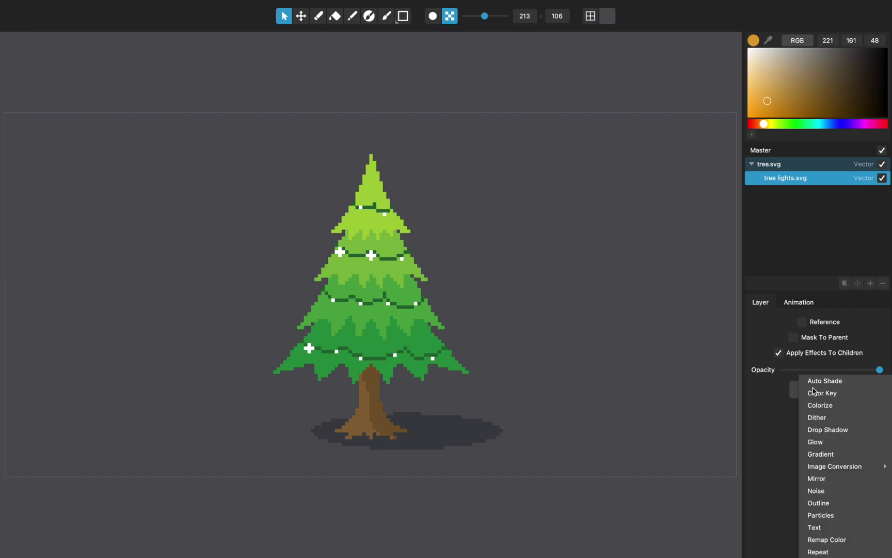
left_click(824, 443)
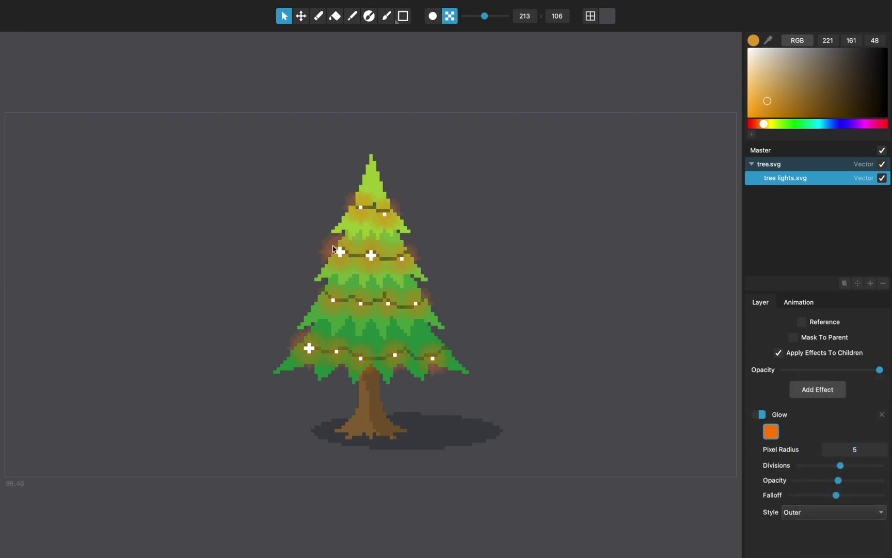
Make the glow white with Pixel Radius 3 and raised divisions for softer halos
left_click(771, 431)
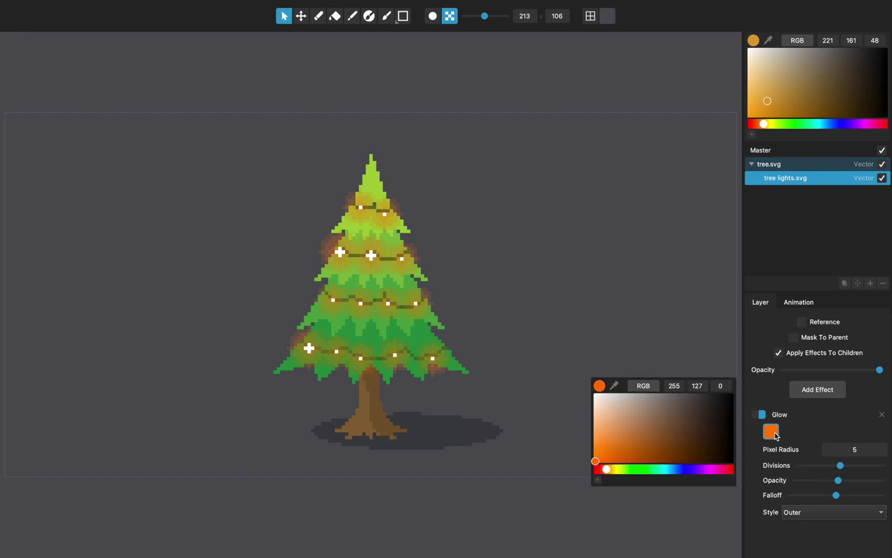
left_click(643, 411)
left_click_drag(627, 400, 568, 375)
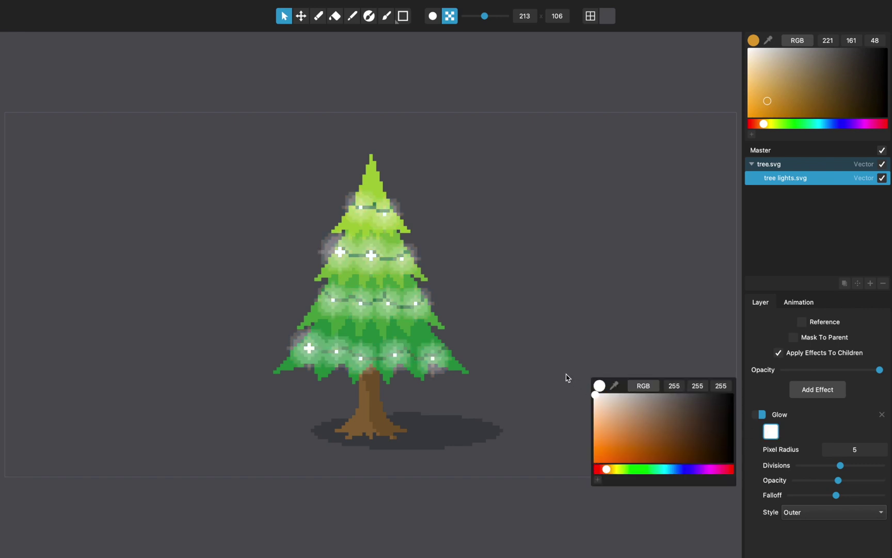
left_click(837, 430)
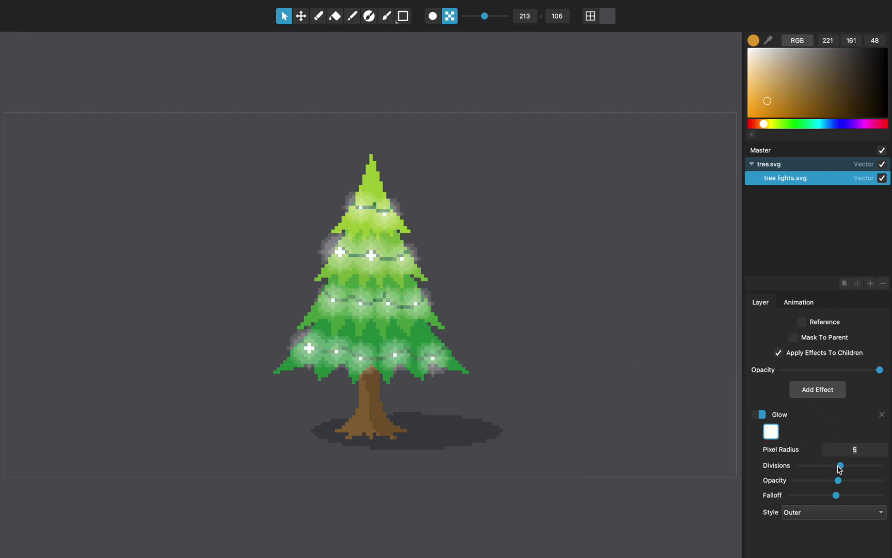
mouse_move(841, 469)
left_mouse_down()
mouse_move(803, 469)
mouse_move(840, 470)
mouse_move(826, 469)
left_mouse_up()
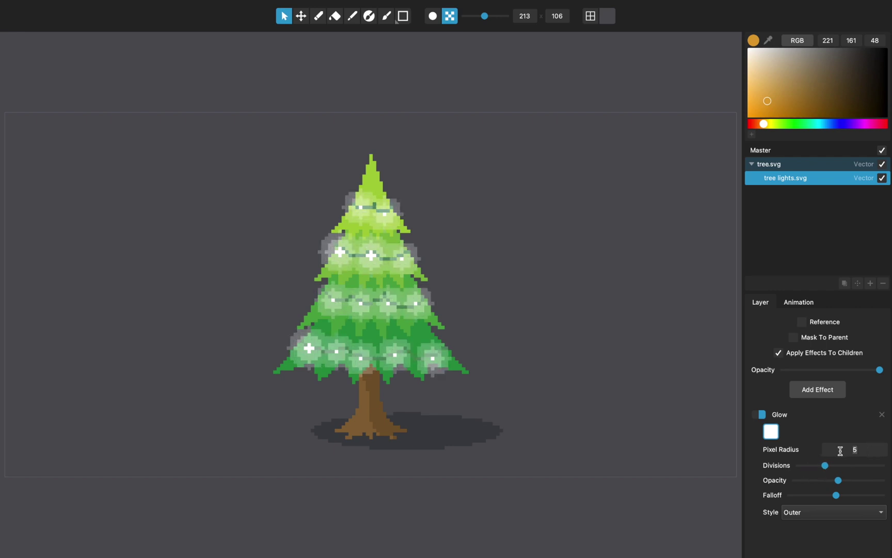
left_click(841, 451)
key("BackSpace")
type("3")
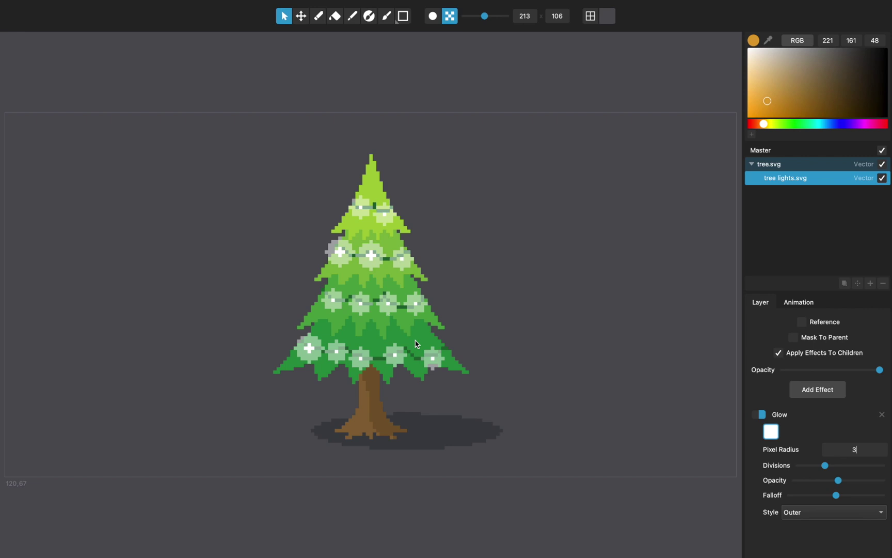
left_click_drag(828, 467, 835, 466)
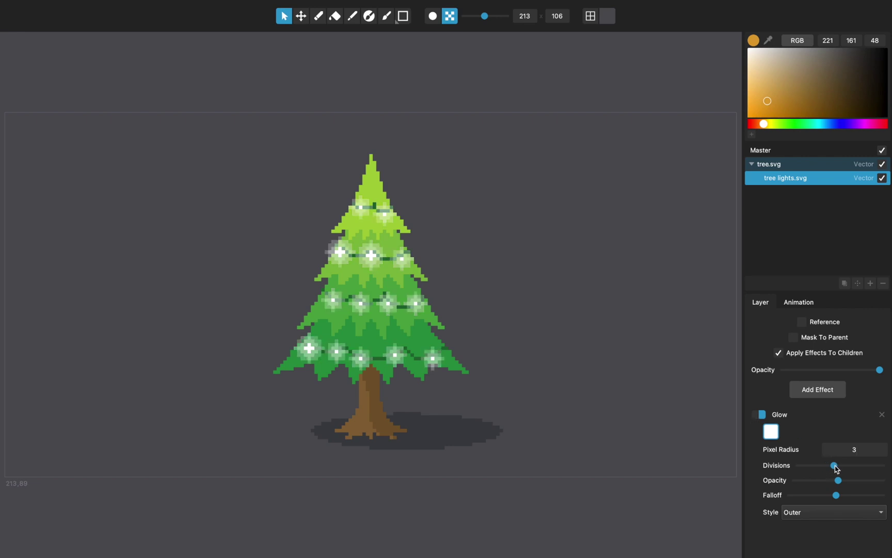
left_click(818, 391)
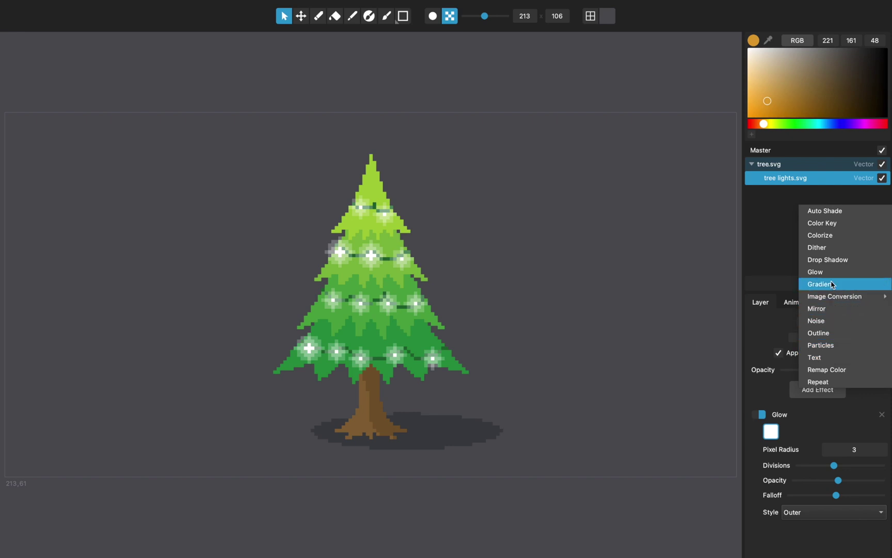
Add a Colorize effect that tints the tree lights solid red (255, 0, 0)
left_click(826, 236)
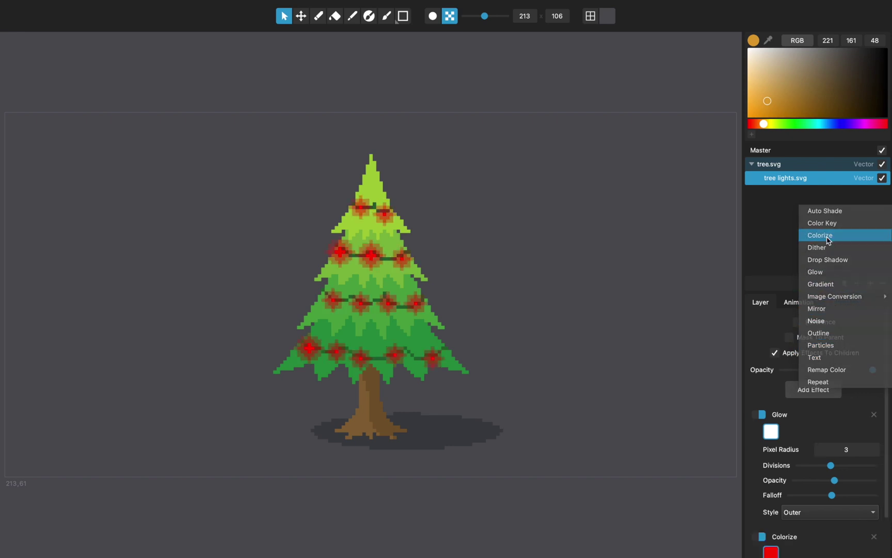
scroll(758, 453, "down", 2)
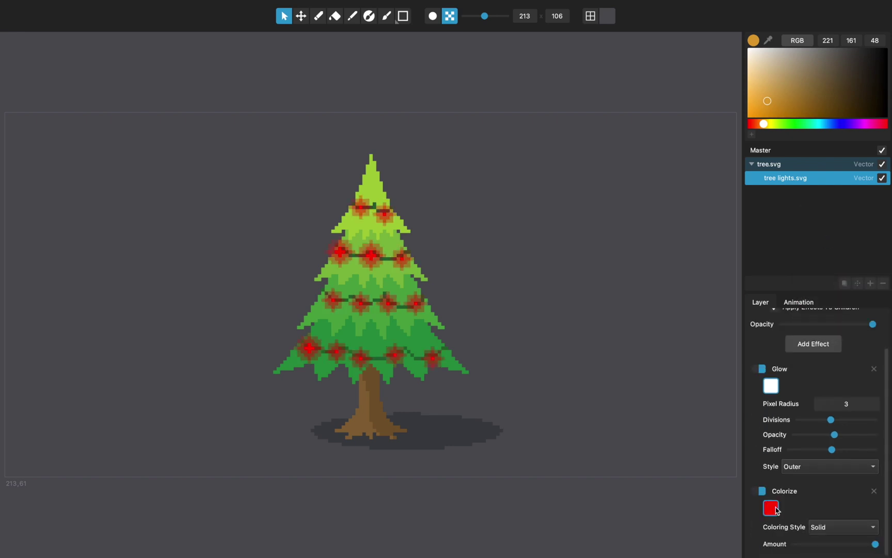
left_click(775, 510)
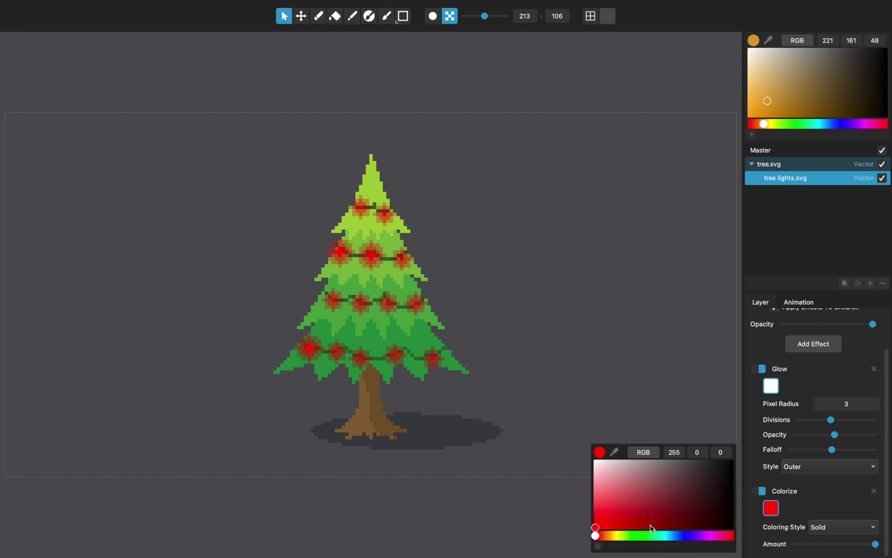
left_click_drag(609, 537, 587, 541)
left_click(580, 375)
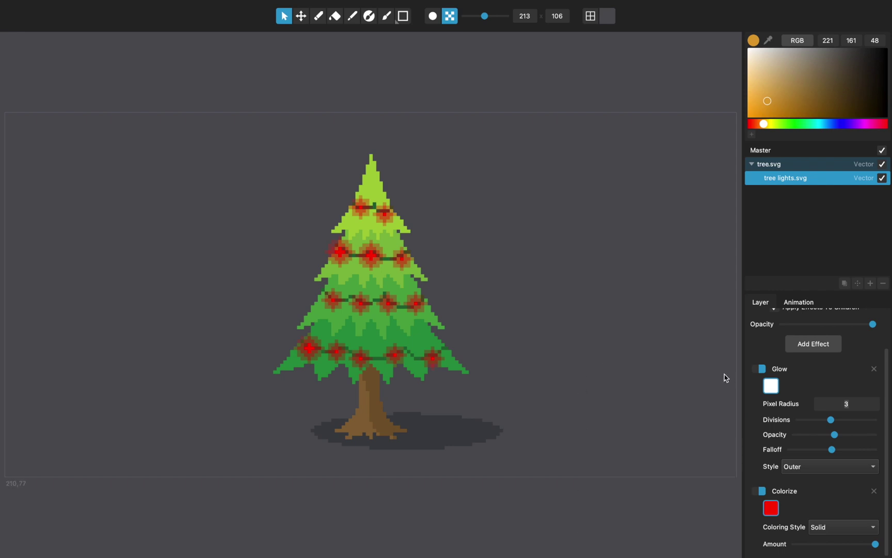
scroll(797, 378, "up", 1)
scroll(797, 378, "up", 2)
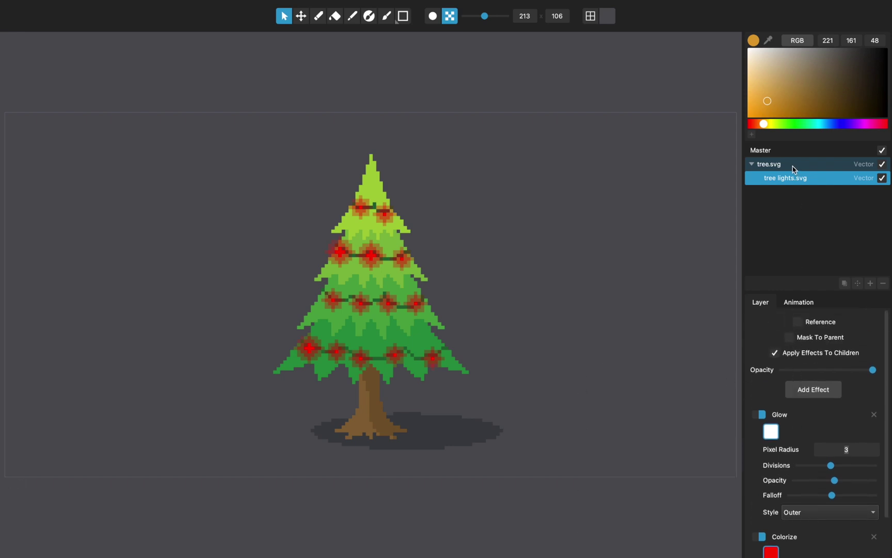
left_click(781, 165)
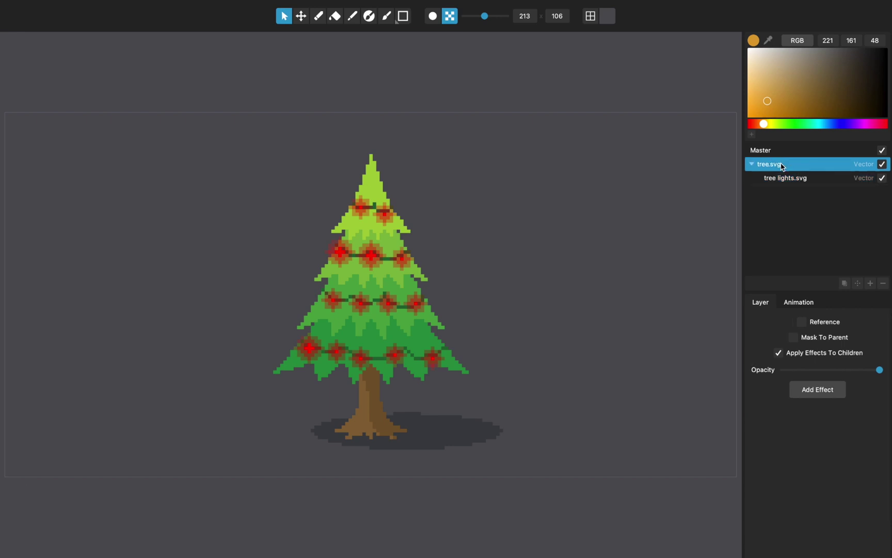
Scale the tree slightly smaller, duplicate it, and place a shrunken copy to its left
left_click(301, 16)
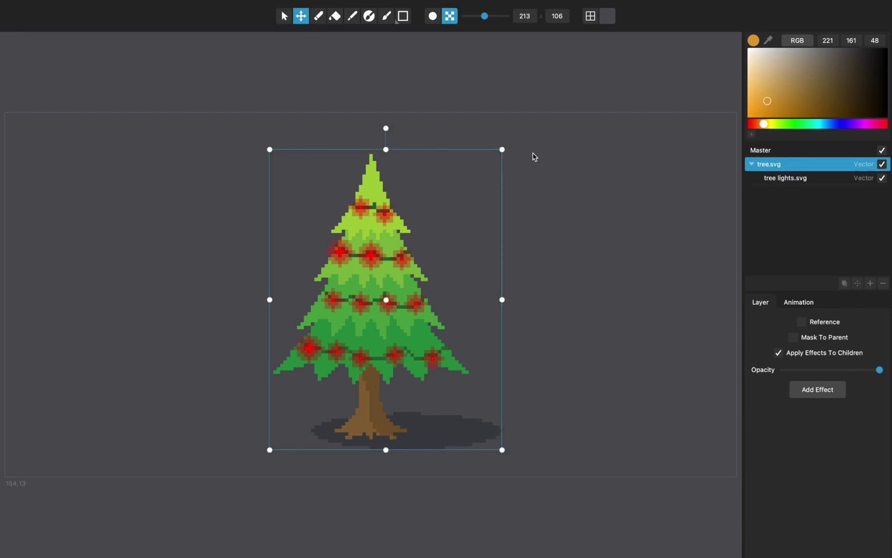
mouse_move(502, 151)
left_mouse_down()
mouse_move(480, 172)
mouse_move(496, 158)
left_mouse_up()
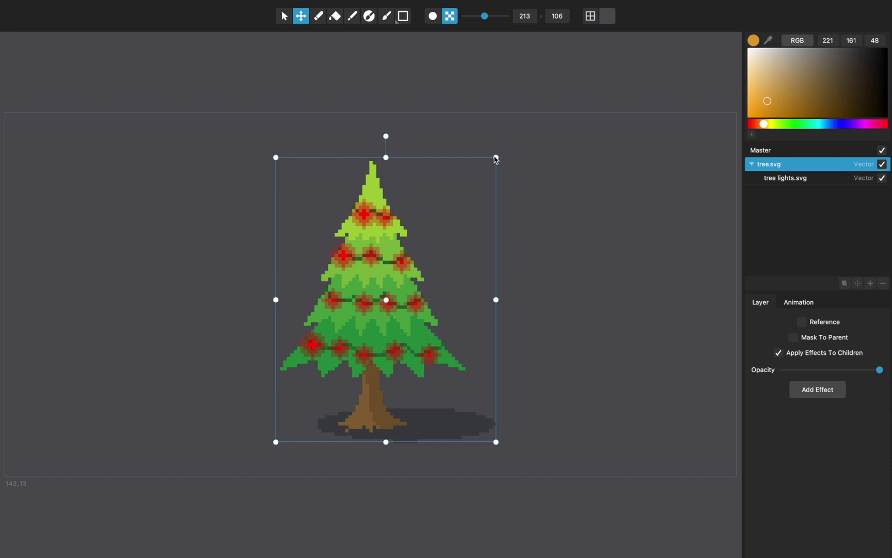
key("super+d")
left_click(770, 194)
left_click_drag(363, 354, 245, 349)
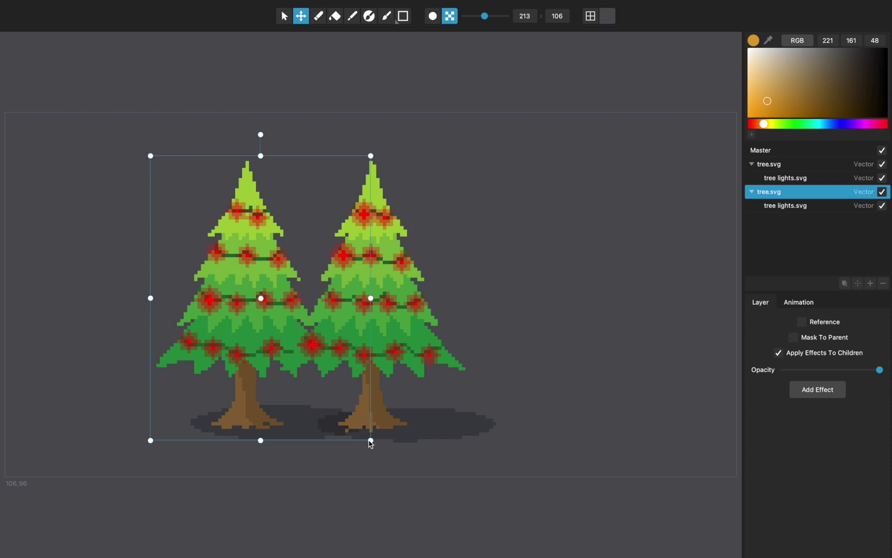
left_click_drag(371, 440, 316, 401)
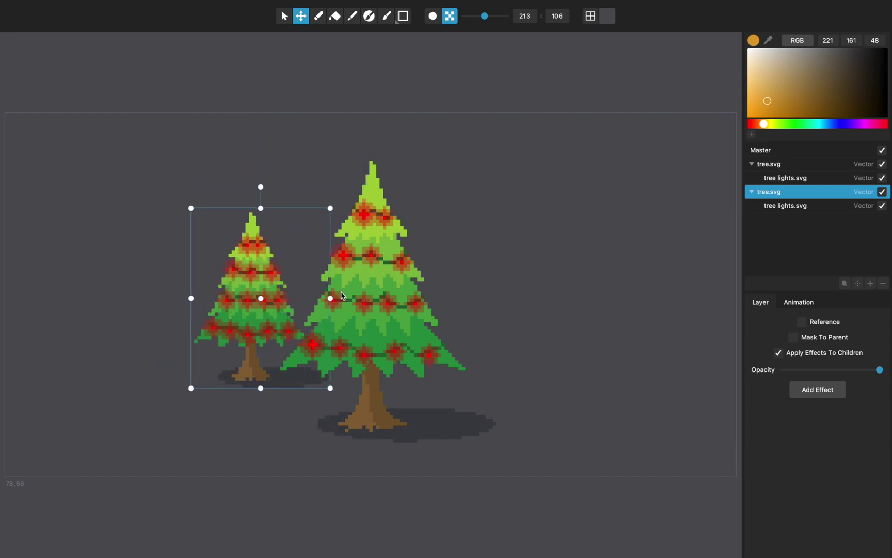
Give the copy's lights Glow radius 2 and a magenta tint (255, 0, 244)
left_click(793, 208)
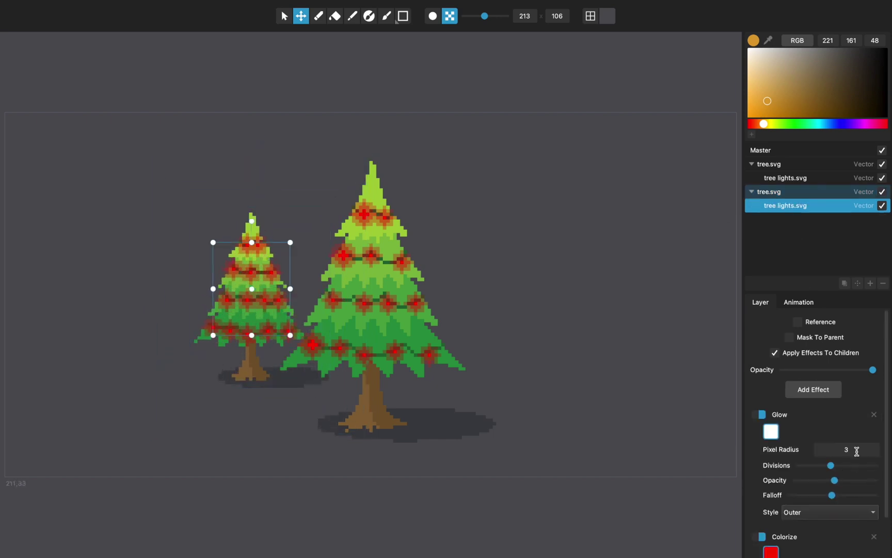
key("BackSpace")
type("2")
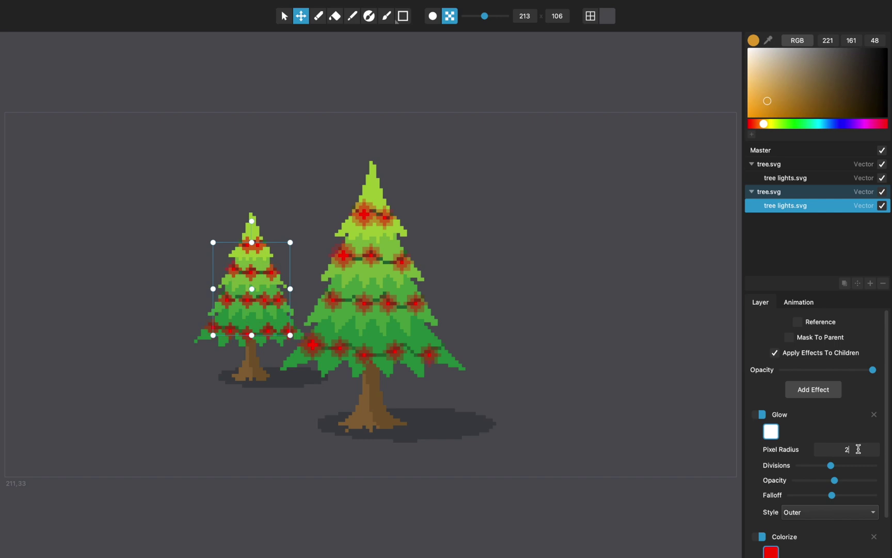
left_click(771, 552)
left_click_drag(674, 538, 711, 539)
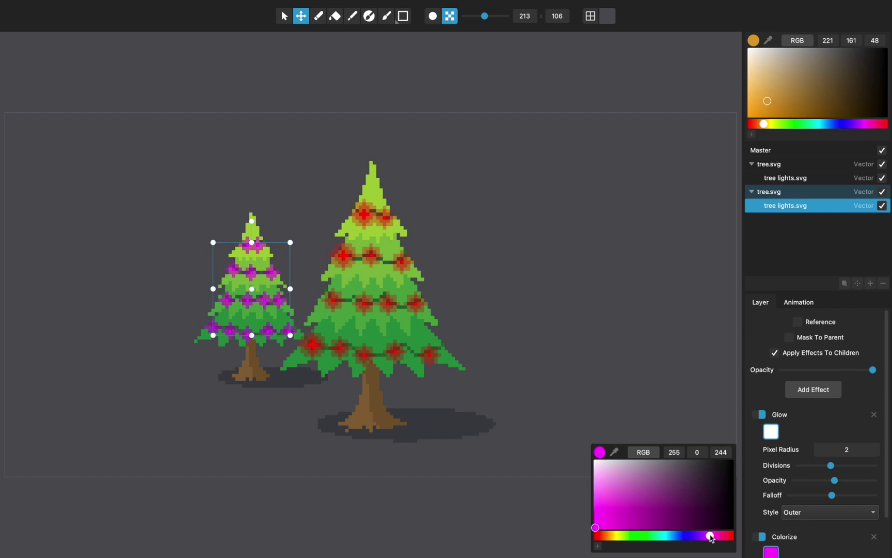
left_click(632, 355)
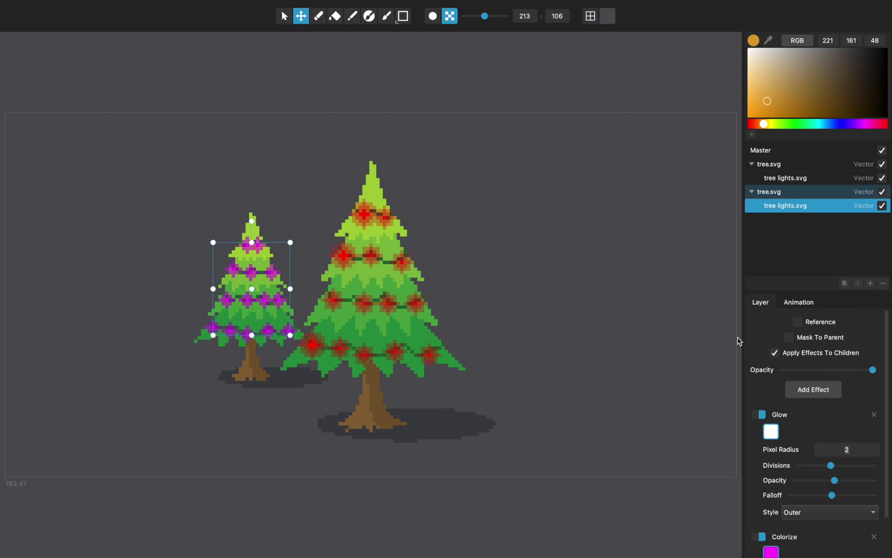
Tint the small tree dark navy, excluding its lights, at a reduced Colorize amount
left_click(783, 193)
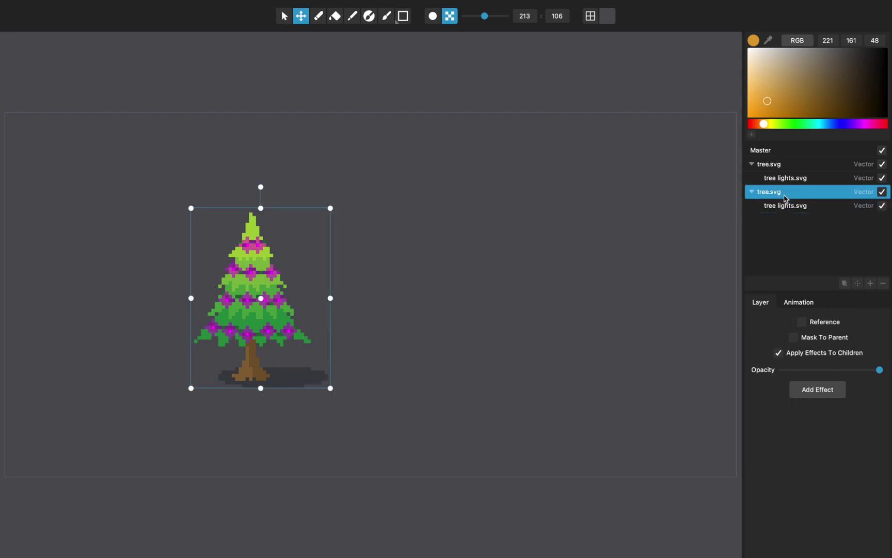
left_click(826, 391)
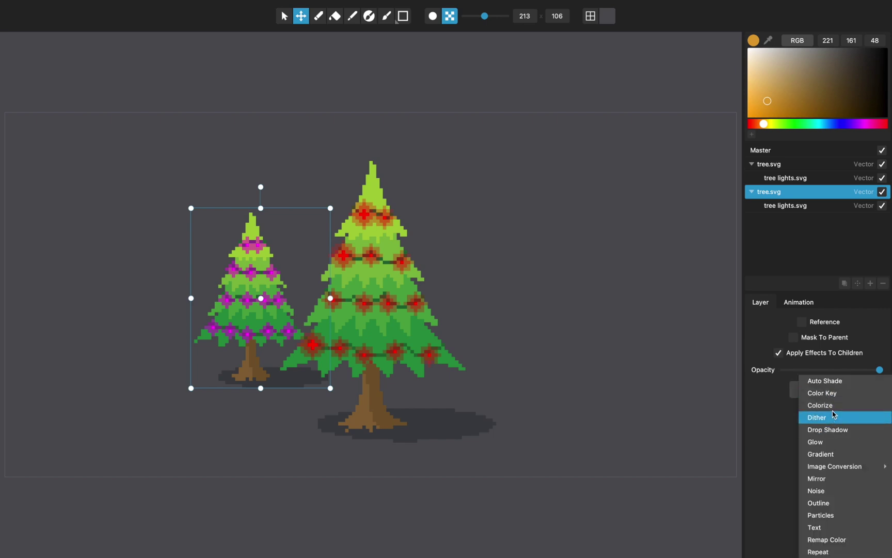
left_click(836, 410)
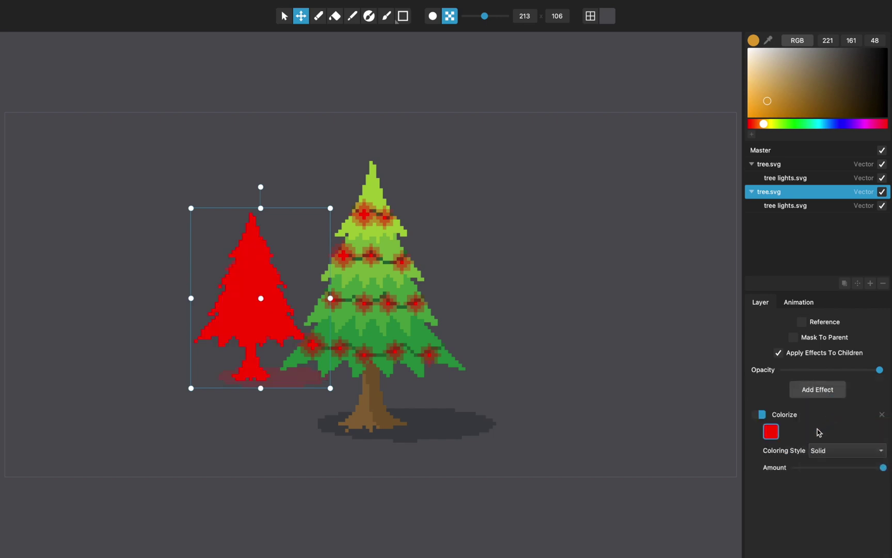
left_click(772, 430)
mouse_move(671, 472)
left_mouse_down()
mouse_move(685, 472)
mouse_move(695, 456)
mouse_move(683, 446)
mouse_move(697, 450)
left_mouse_up()
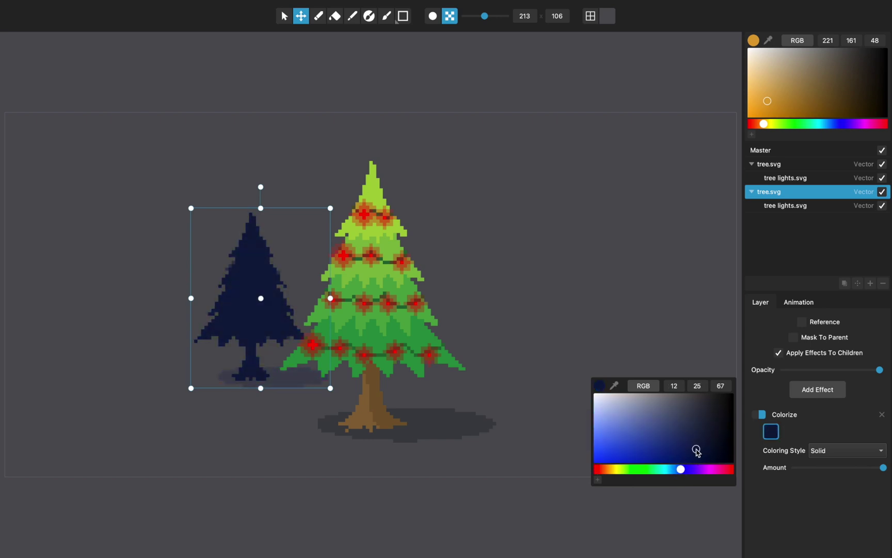
left_click(706, 333)
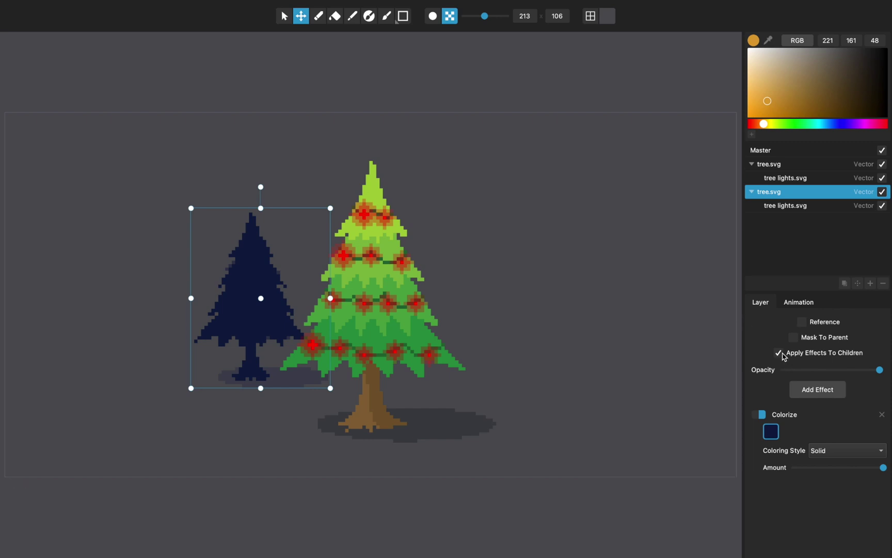
left_click(778, 354)
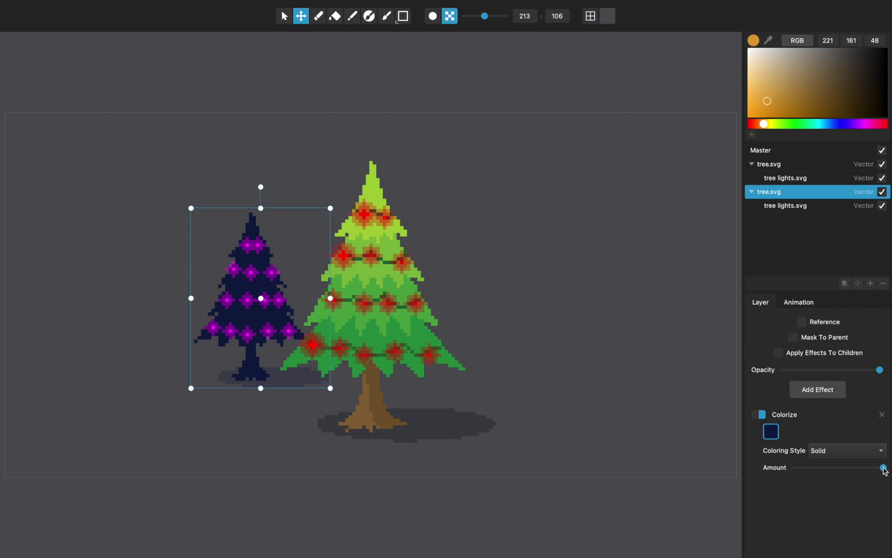
left_click_drag(883, 468, 838, 479)
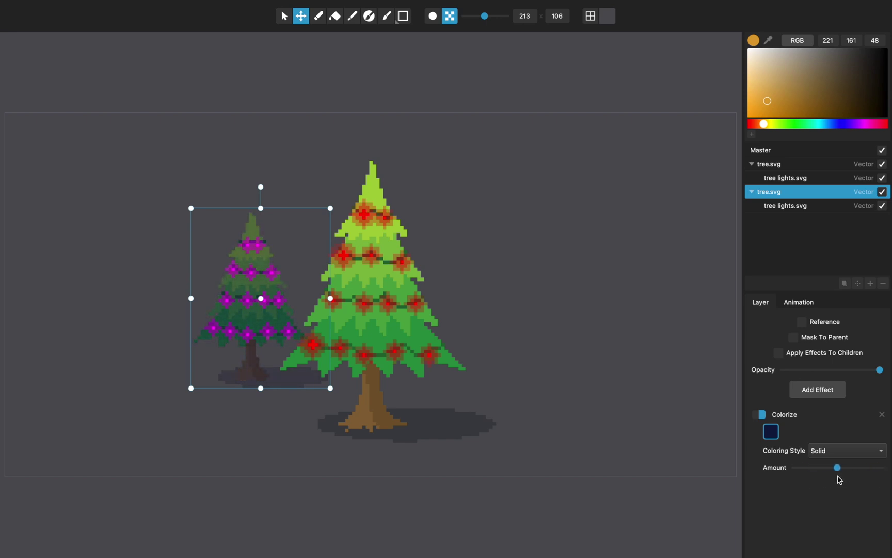
Duplicate the small tree, move the copy right of the big tree, and shrink it
key("super+d")
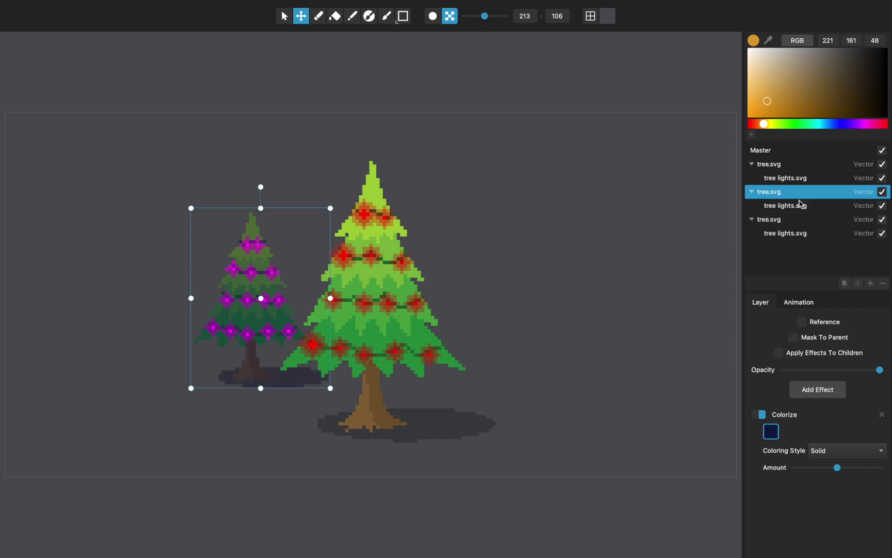
left_click(781, 219)
left_click_drag(249, 302, 497, 286)
left_click_drag(580, 374, 559, 347)
Set the copy's lights glow radius to 1 and raise its navy tint near full
left_click(793, 234)
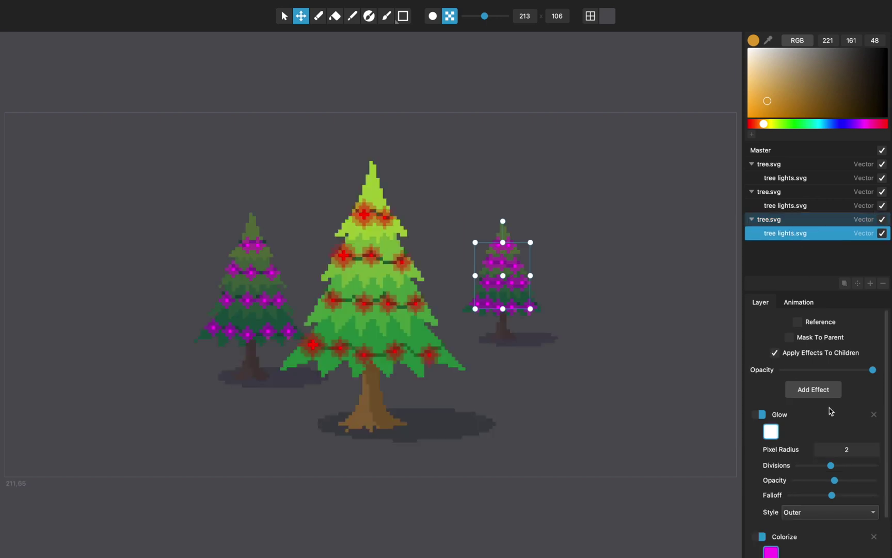
left_click(854, 445)
scroll(808, 539, "down", 2)
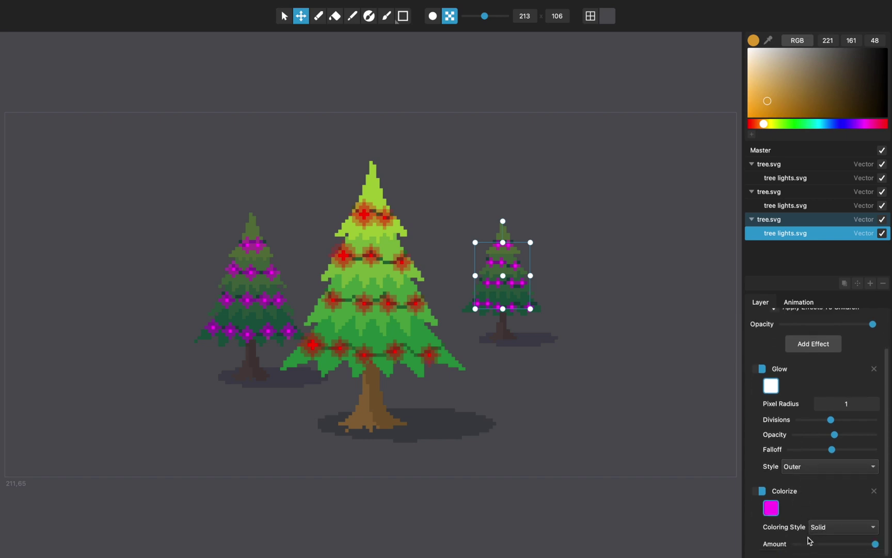
left_click(803, 222)
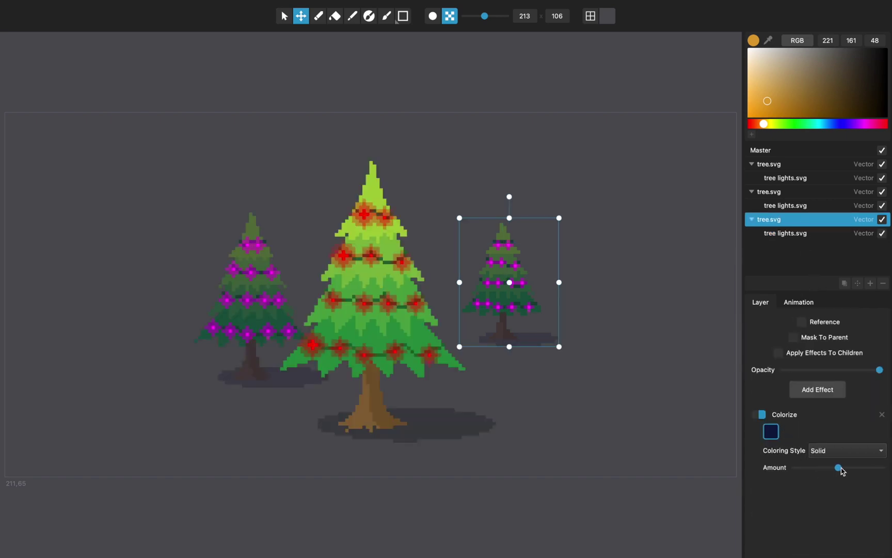
left_click_drag(841, 468, 867, 470)
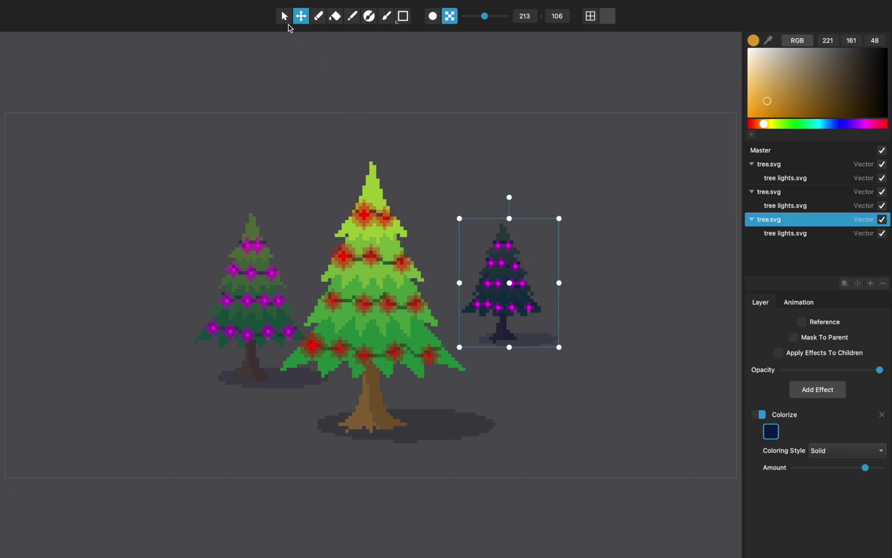
left_click(286, 19)
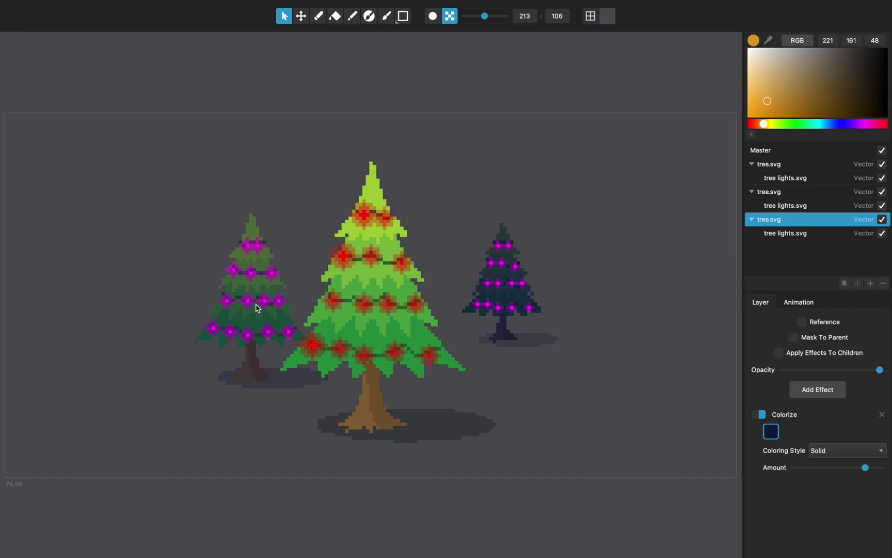
scroll(256, 308, "up", 5)
scroll(235, 295, "down", 3)
scroll(649, 302, "right", 3)
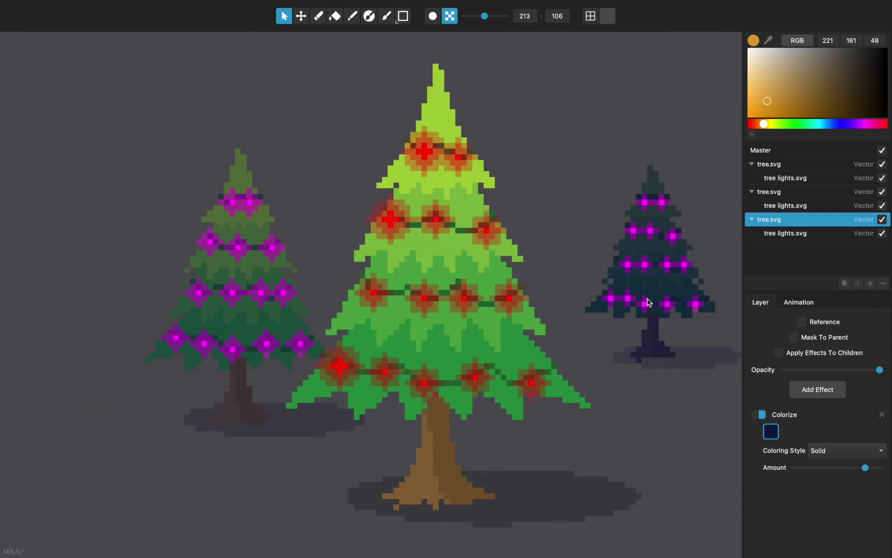
scroll(697, 219, "up", 4)
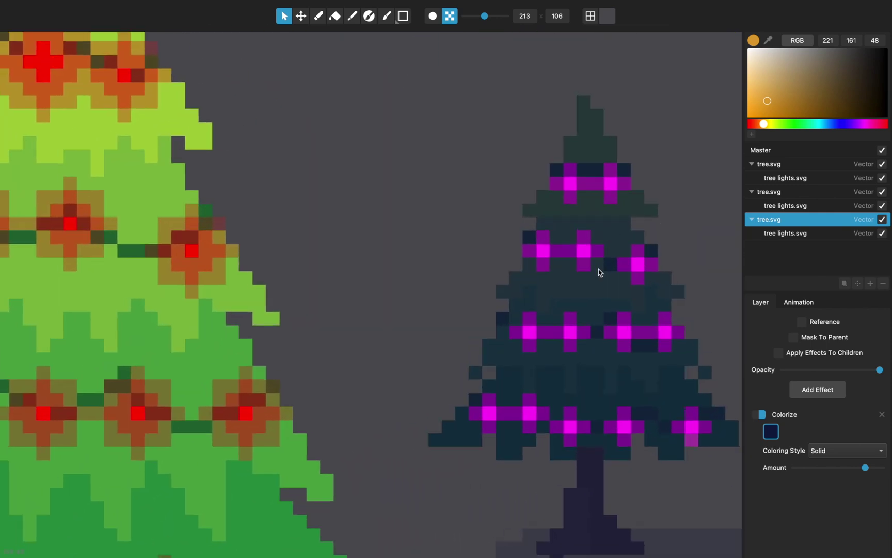
scroll(597, 274, "down", 4)
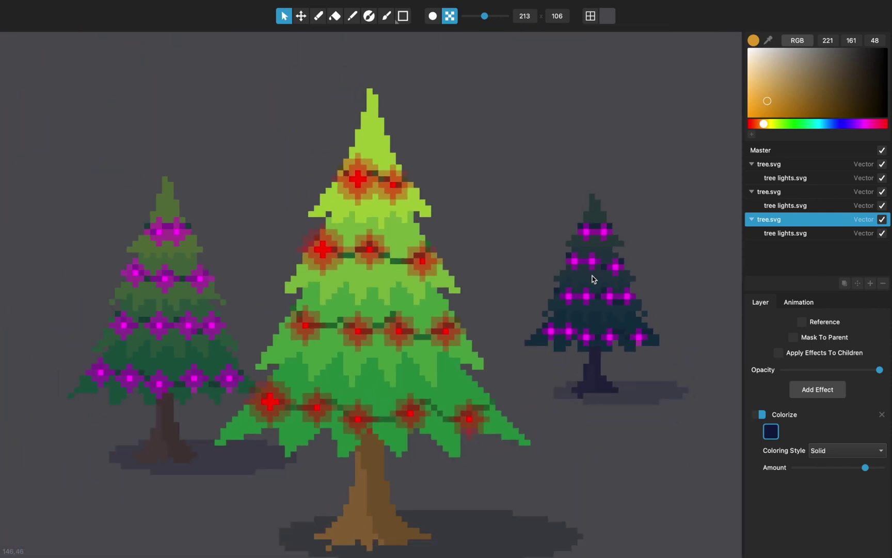
left_click(783, 233)
left_click(883, 234)
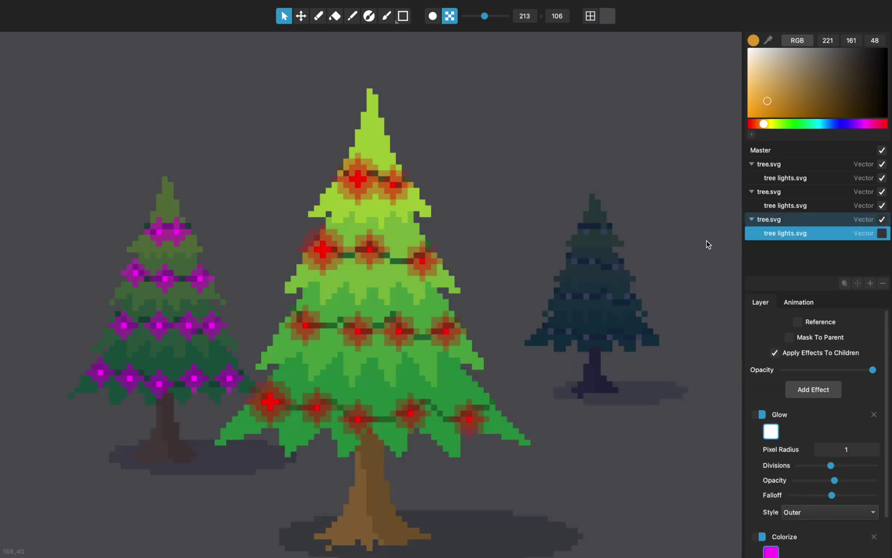
scroll(598, 269, "up", 4)
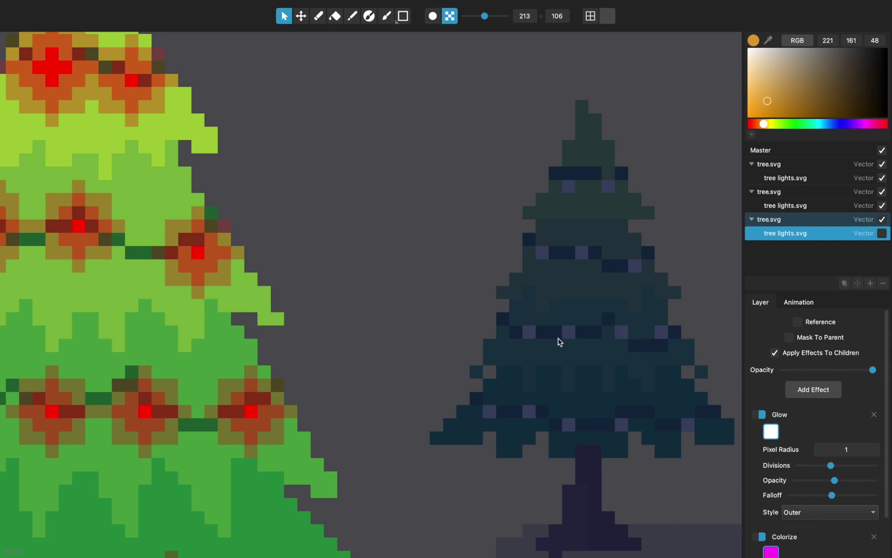
left_click(883, 233)
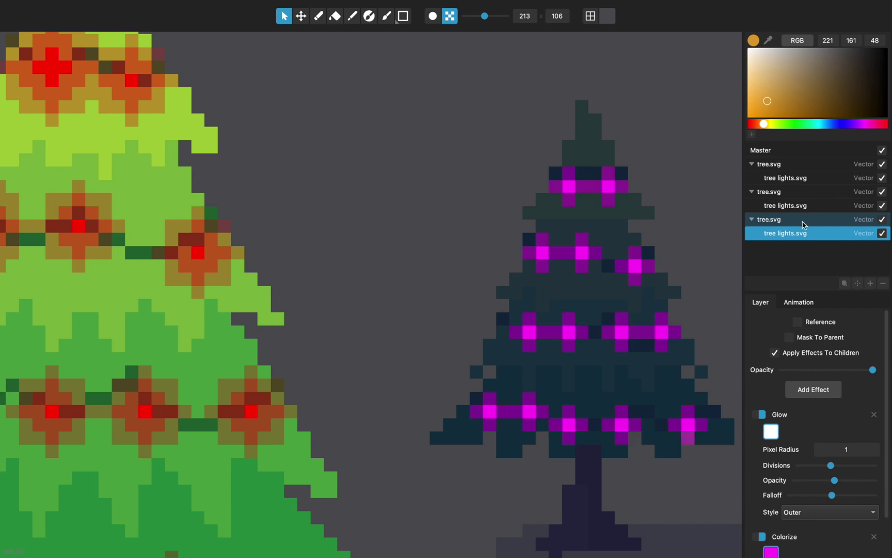
scroll(559, 231, "down", 10)
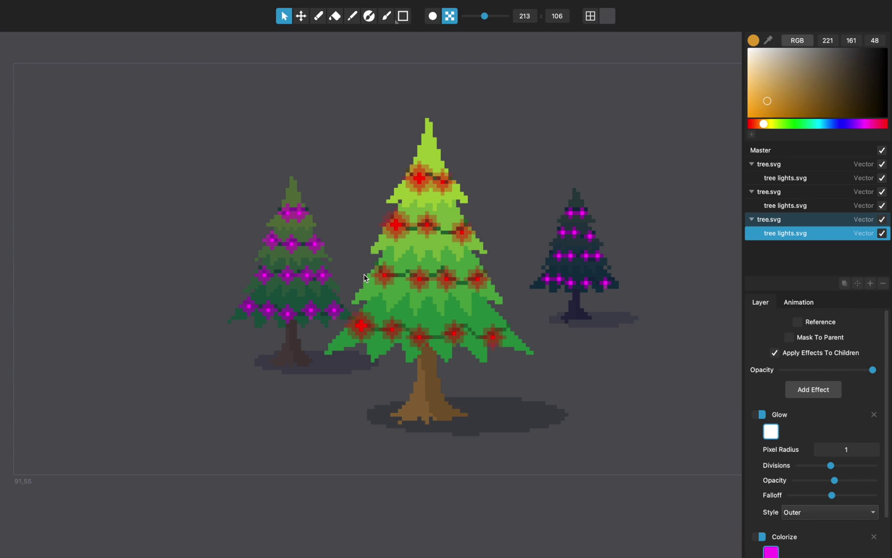
scroll(436, 270, "up", 2)
scroll(483, 242, "up", 3)
scroll(484, 235, "down", 2)
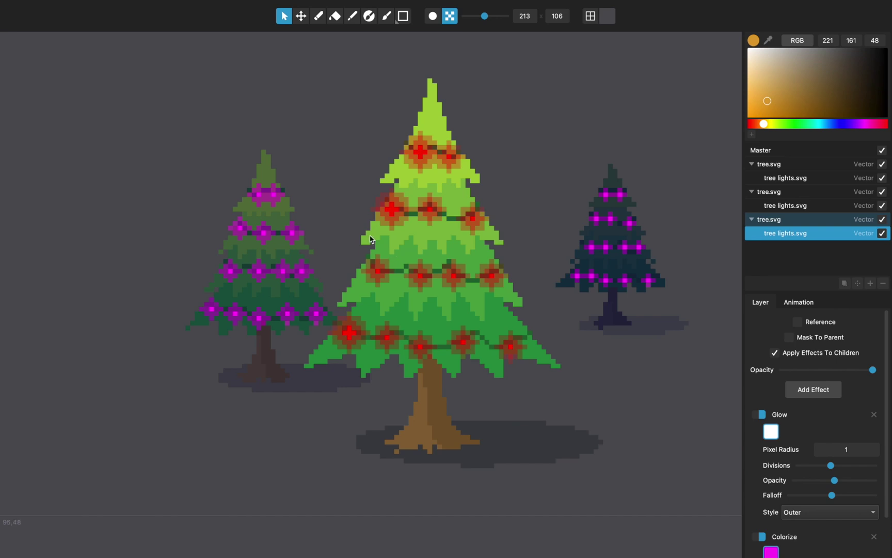
scroll(372, 235, "up", 2)
scroll(372, 235, "right", 2)
left_click(384, 223)
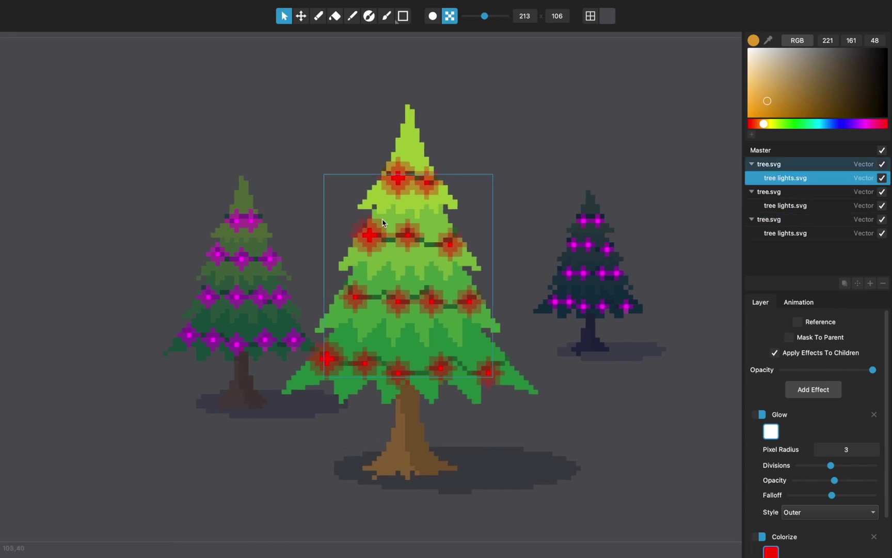
left_click(772, 167)
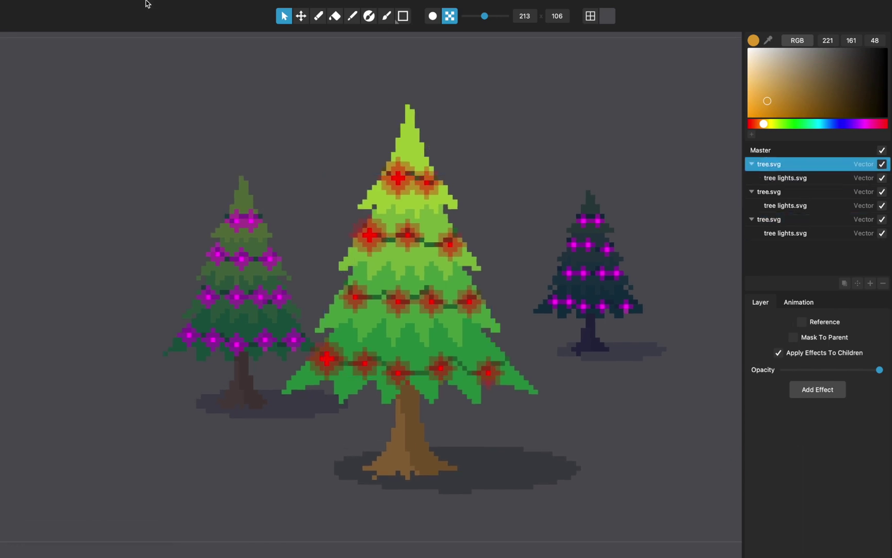
mouse_move(146, 3)
left_click(84, 6)
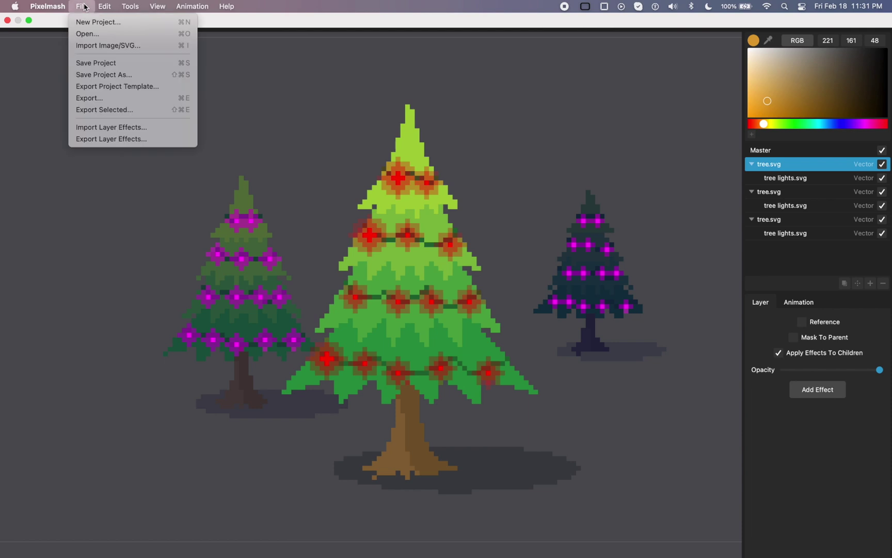
left_click(95, 117)
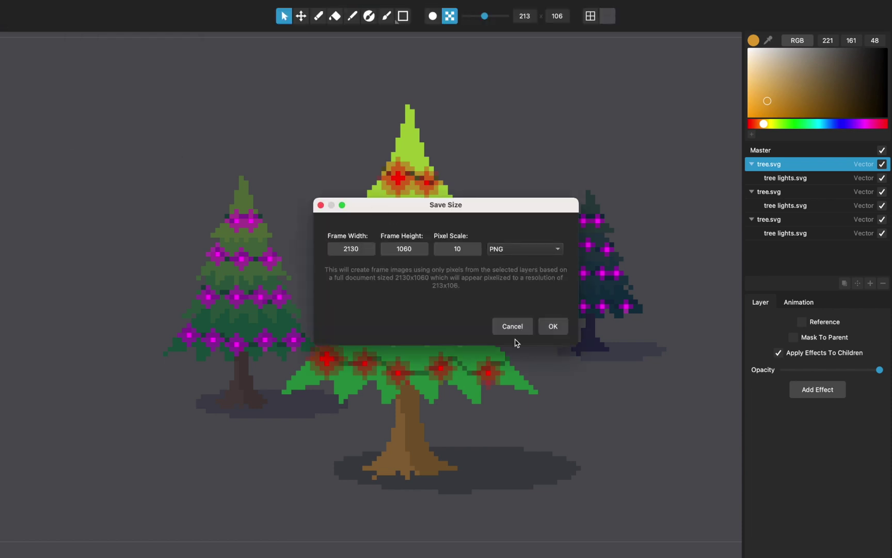
left_click(514, 327)
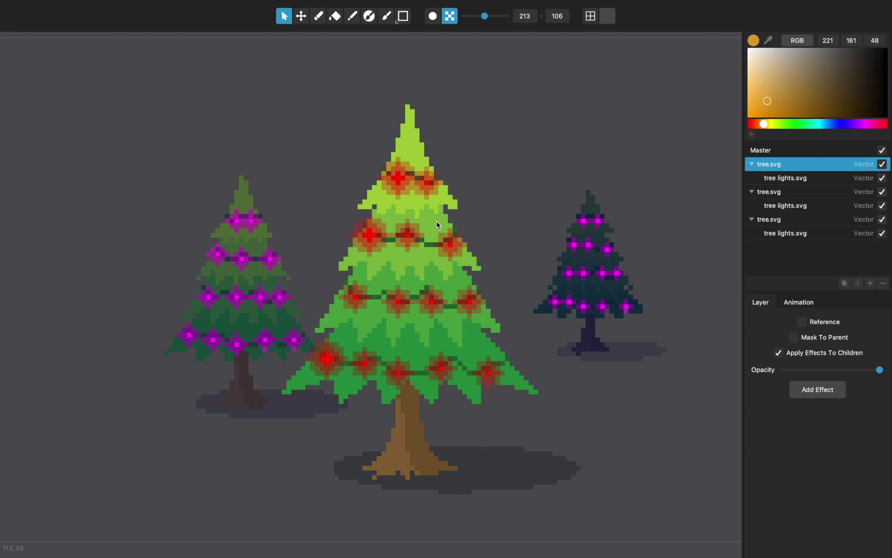
Bake the centre tree's layer resolution and effects into pixels via Edit
left_click(776, 169)
mouse_move(185, 4)
left_click(80, 5)
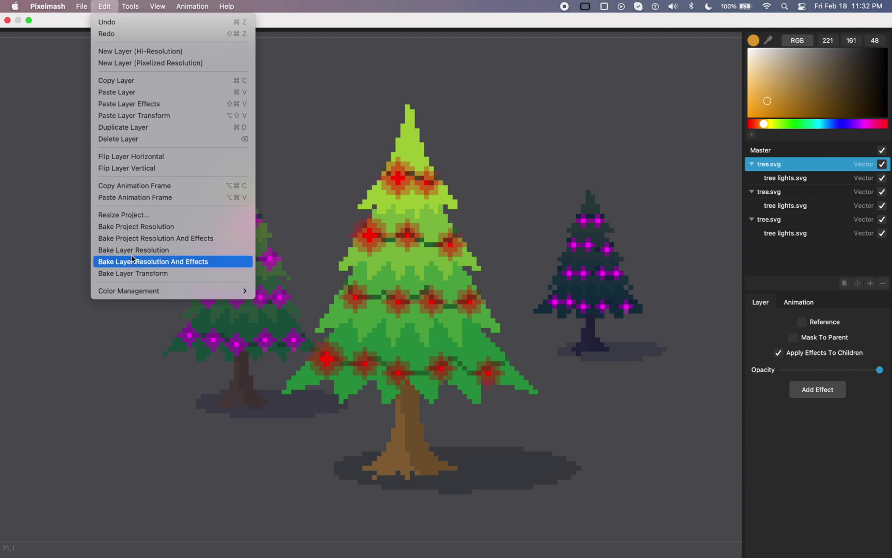
left_click(134, 261)
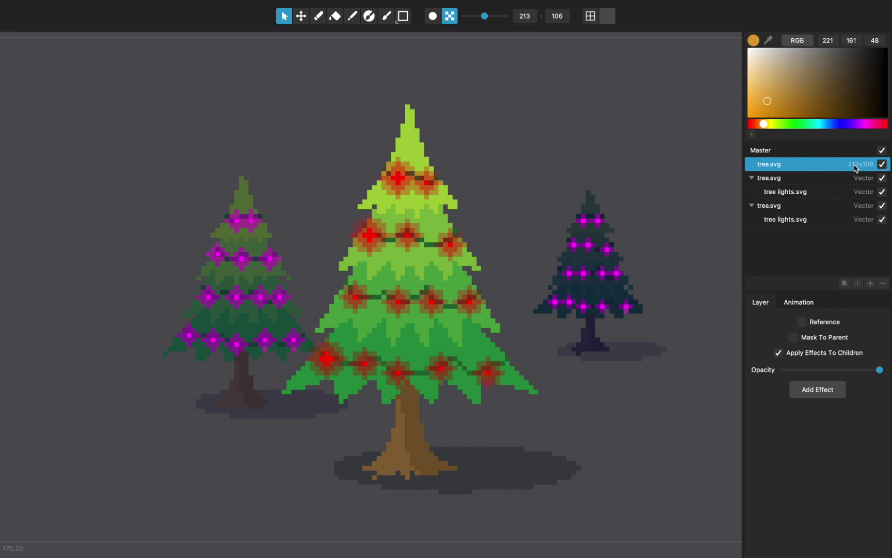
Delete the baked centre tree and the other tree layers from the canvas
key("b")
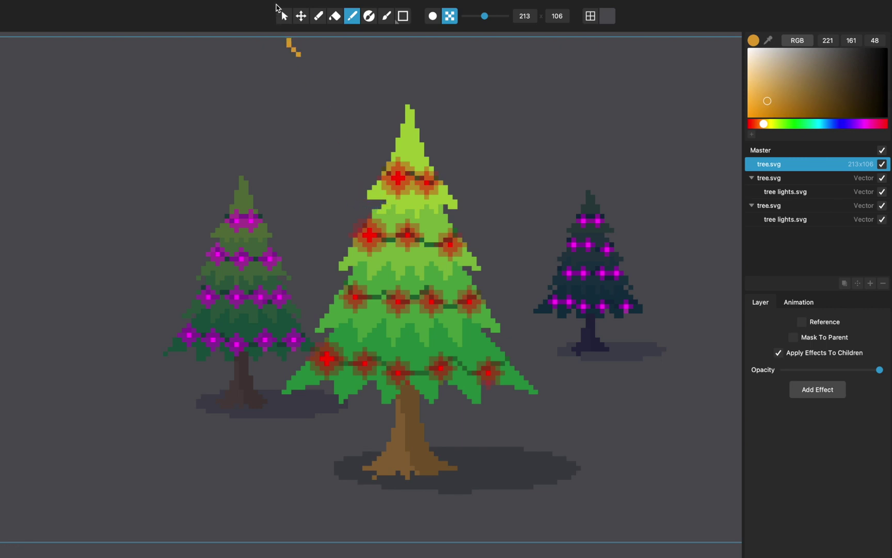
left_click(284, 16)
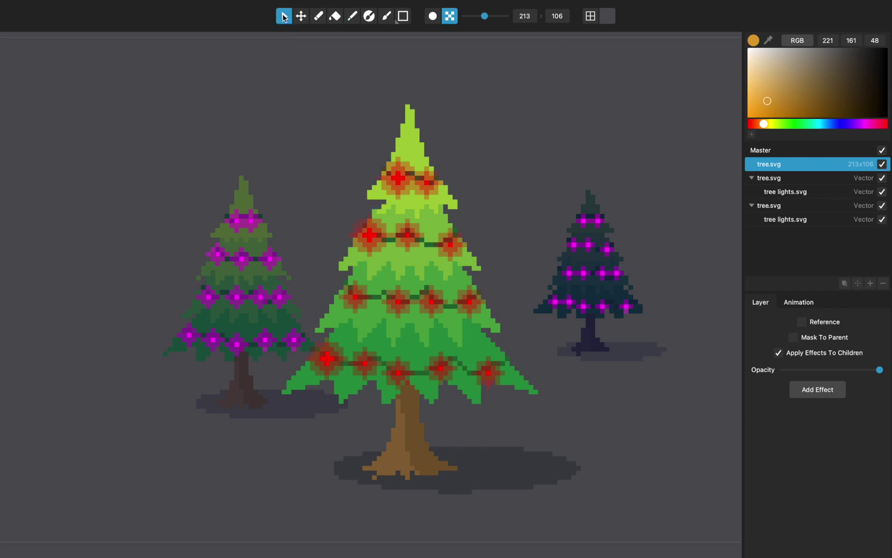
left_click(826, 164)
left_click(828, 166)
key("Delete")
key("Delete")
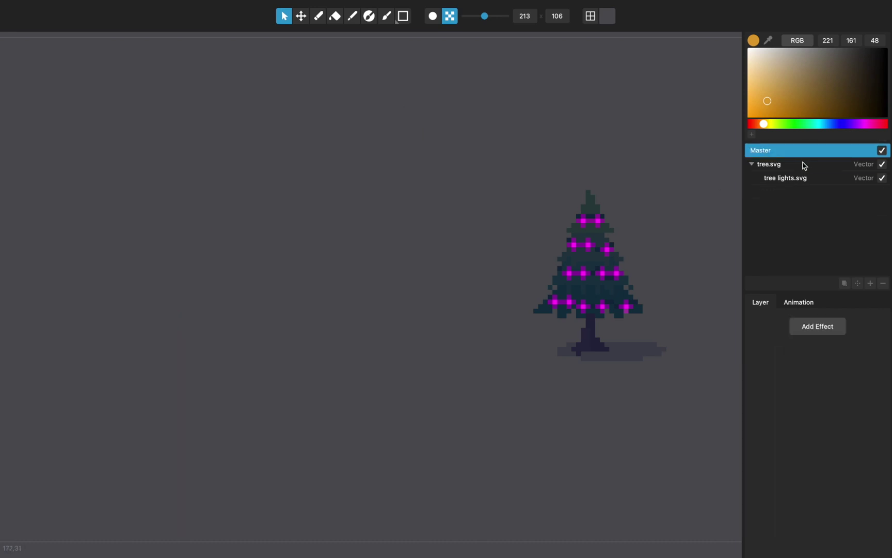
left_click(804, 166)
key("Delete")
Preview birdcage.svg in Finder, then drag it onto the Pixelmash window
key("ctrl+Left")
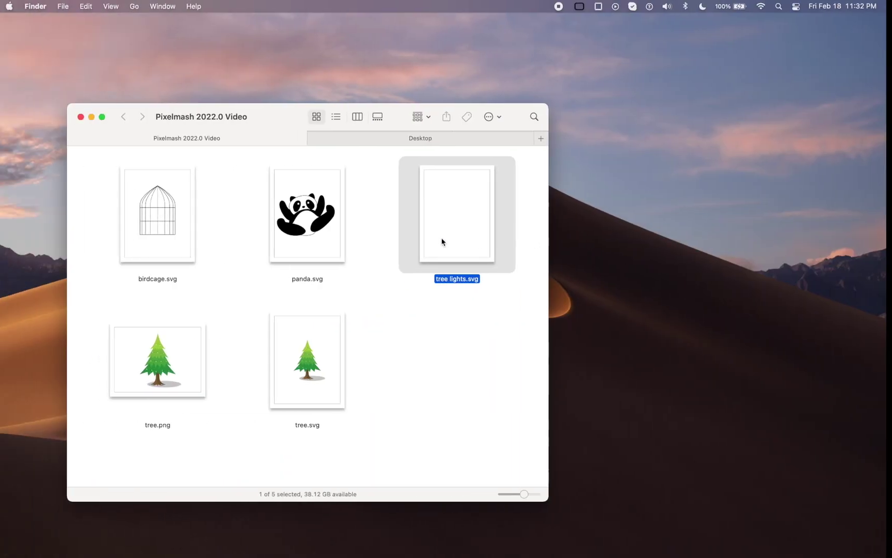
left_click(371, 224)
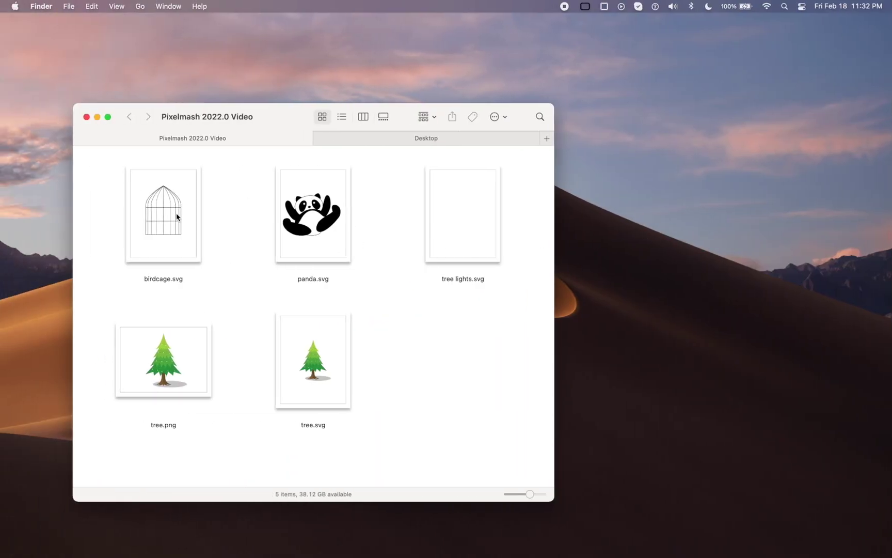
left_click_drag(176, 216, 226, 233)
key("space")
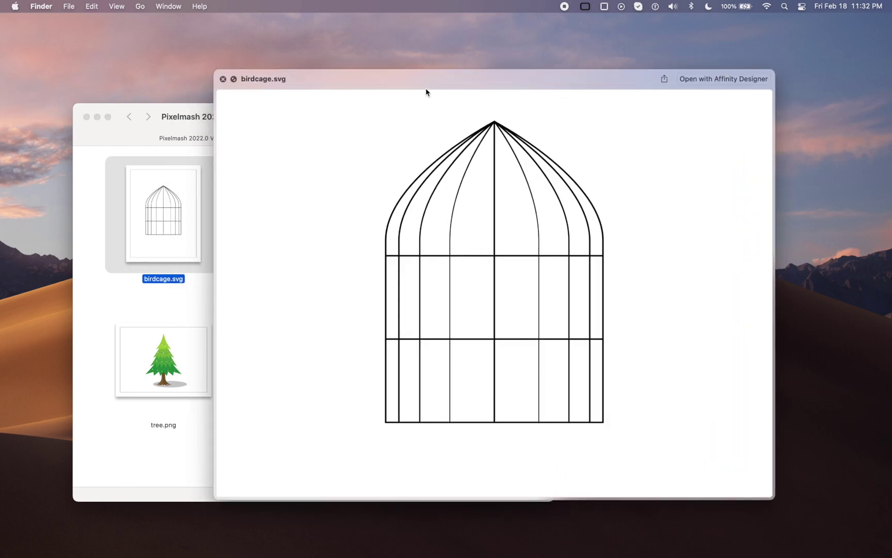
left_click(223, 79)
left_click_drag(151, 203, 399, 236)
key("ctrl+Right")
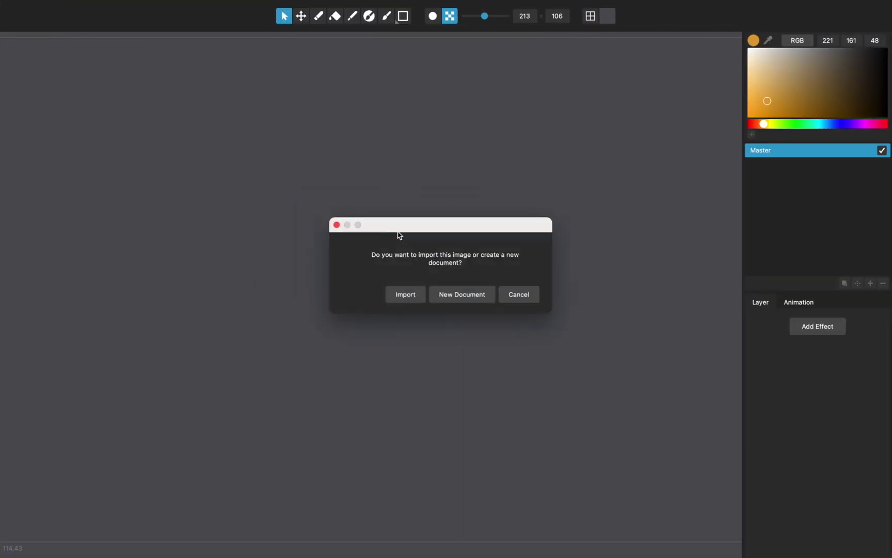
Import birdcage.svg as a layer and scale the cage slightly above original size
left_click(421, 298)
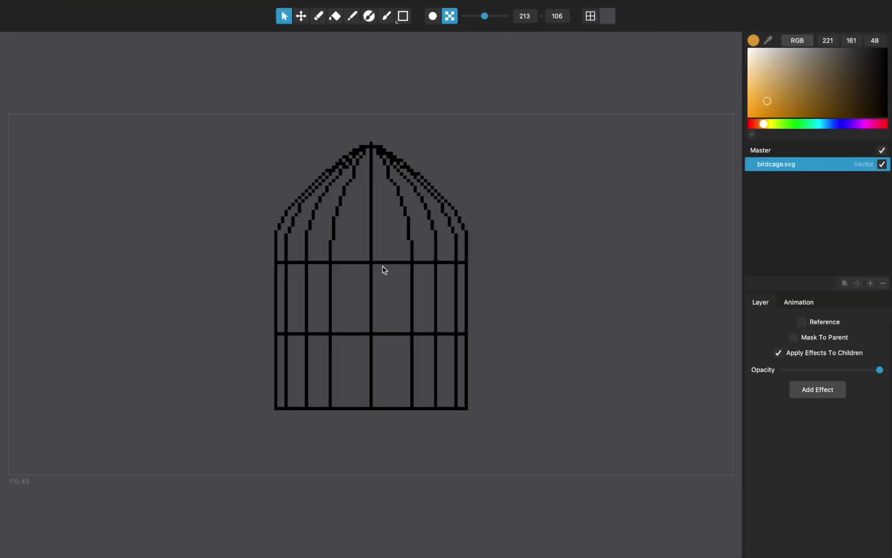
left_click(301, 16)
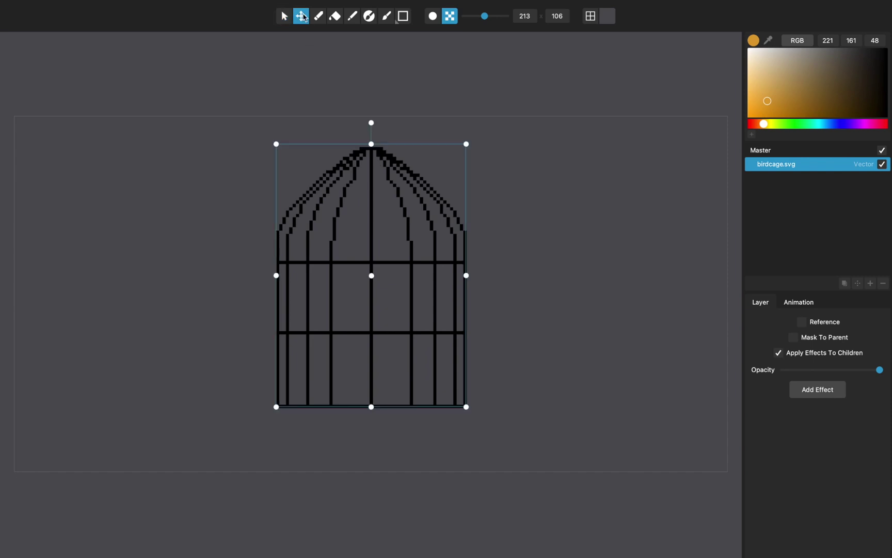
left_click_drag(466, 149, 430, 212)
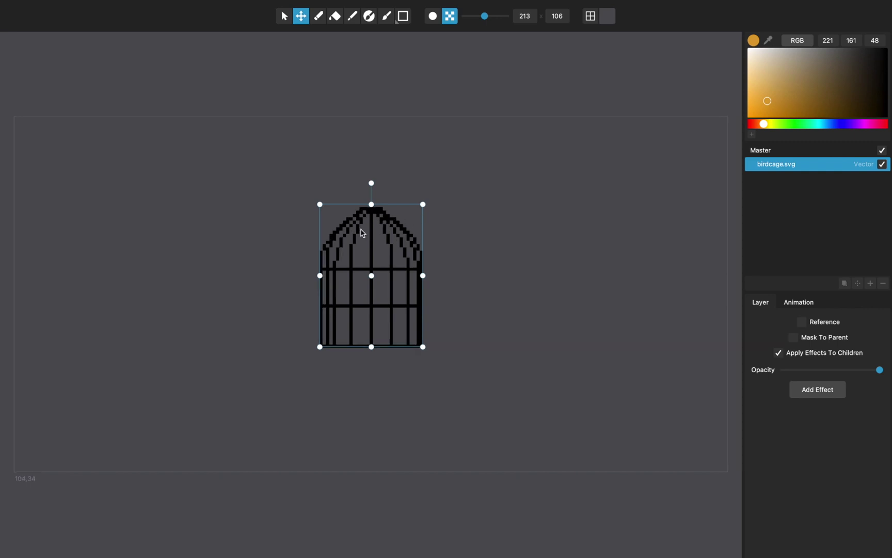
scroll(360, 233, "up", 3)
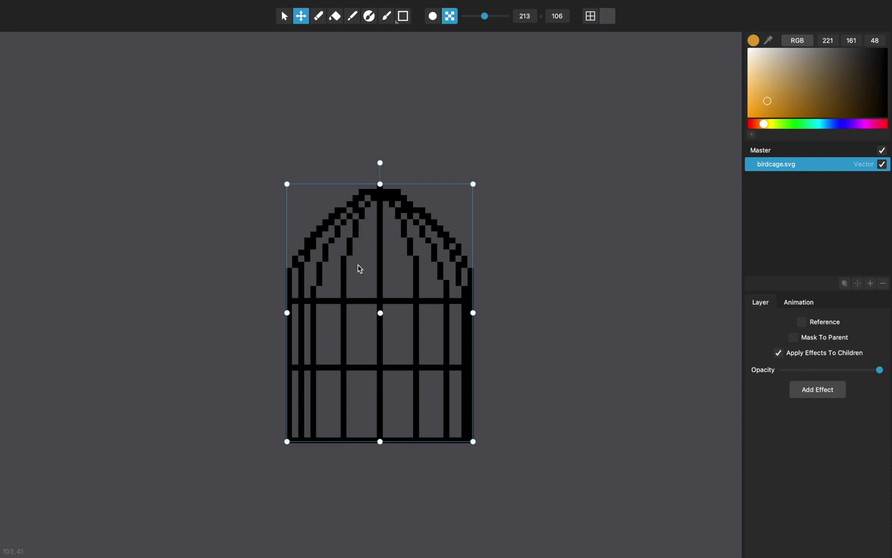
Add a Mirror effect from Layer Left and enlarge the birdcage about its centre
left_click(832, 393)
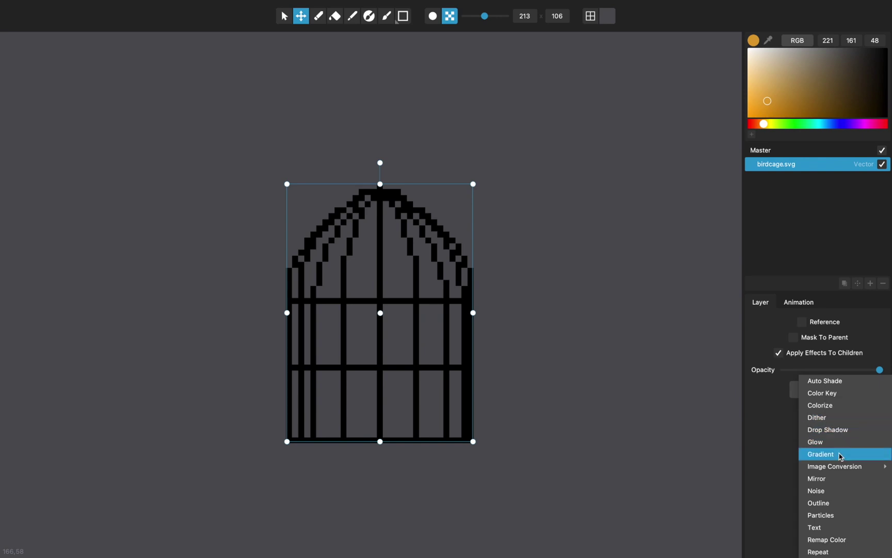
left_click(840, 478)
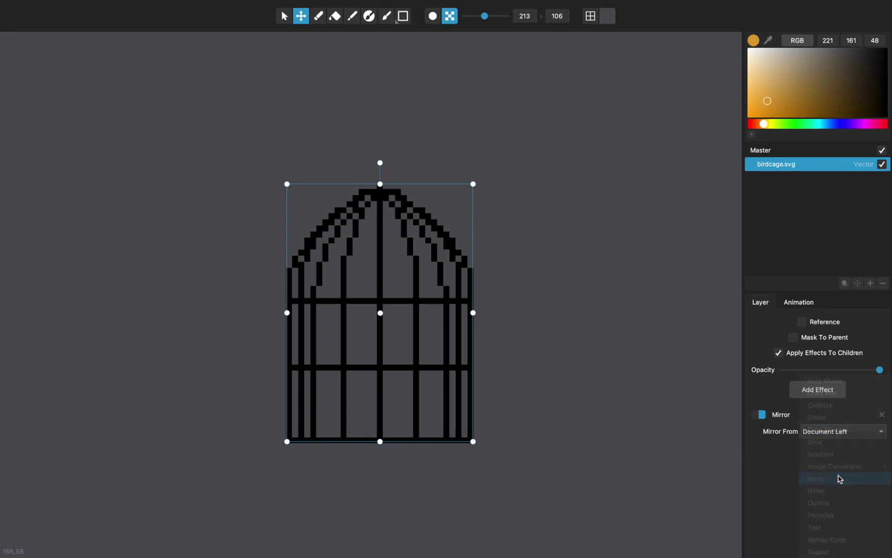
left_click(836, 433)
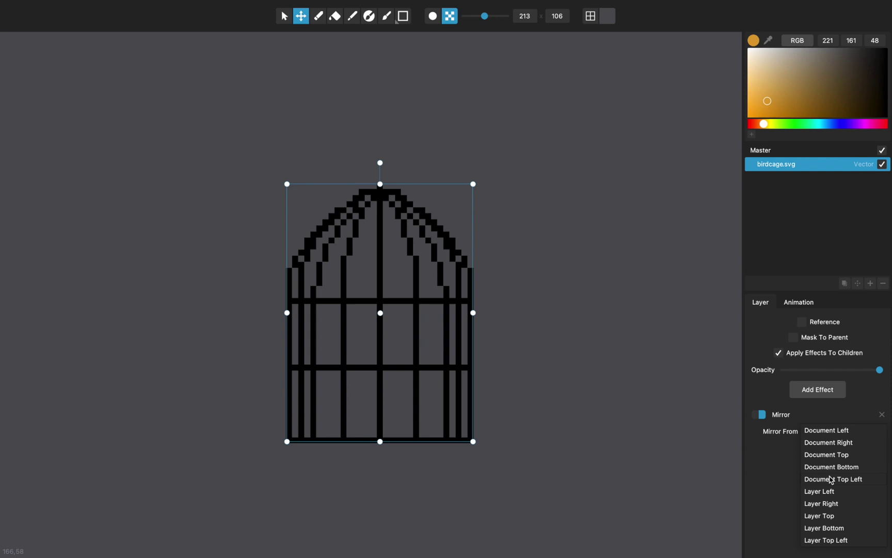
left_click(830, 492)
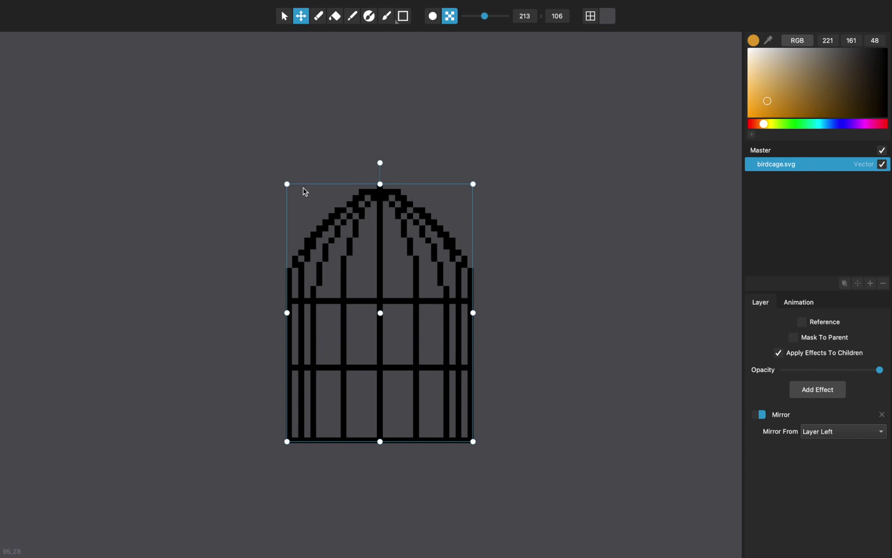
left_click_drag(287, 185, 261, 158)
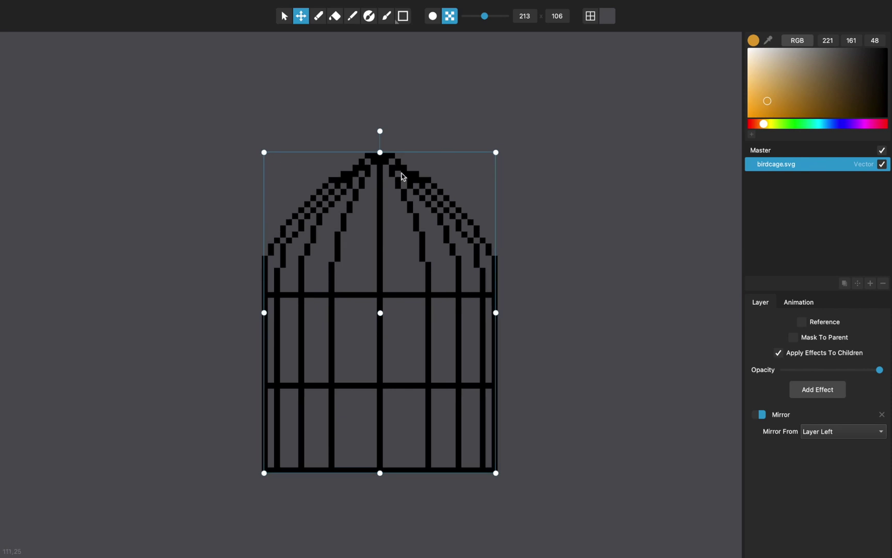
scroll(398, 175, "down", 3)
left_click(287, 18)
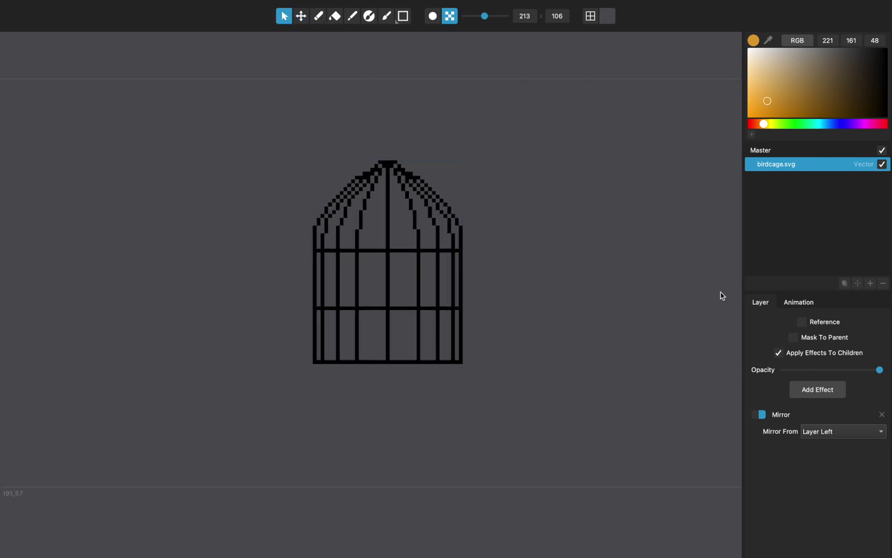
Add a Gradient effect fading from light grey to dark grey (44, 44, 44)
left_click(816, 393)
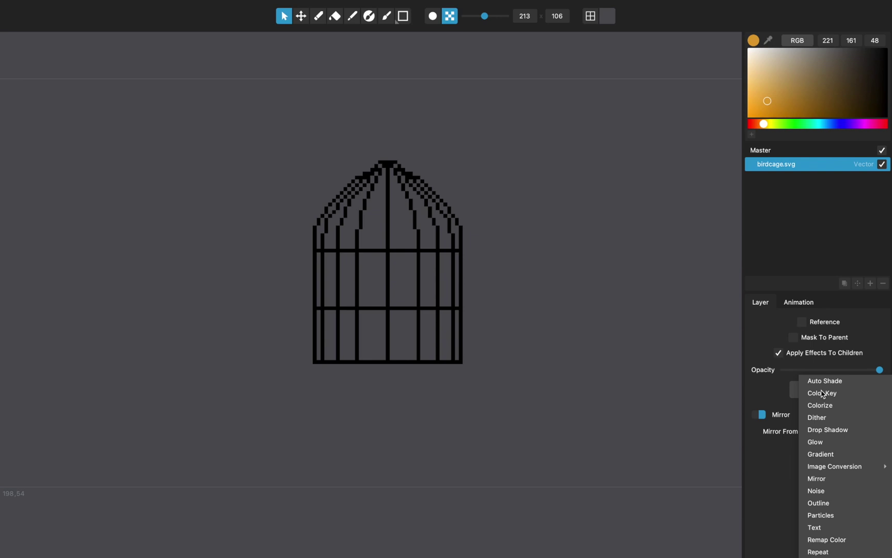
left_click(835, 454)
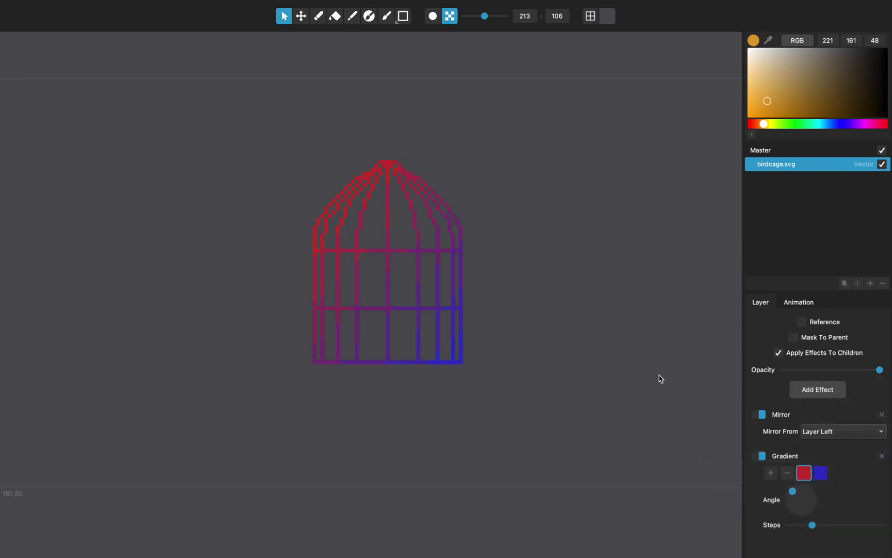
left_click(808, 479)
left_click_drag(650, 463, 628, 434)
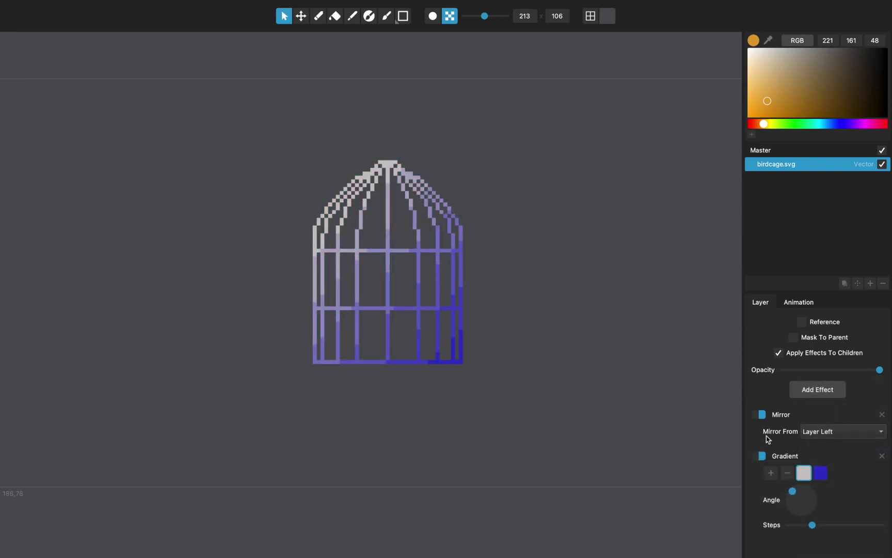
left_click(821, 476)
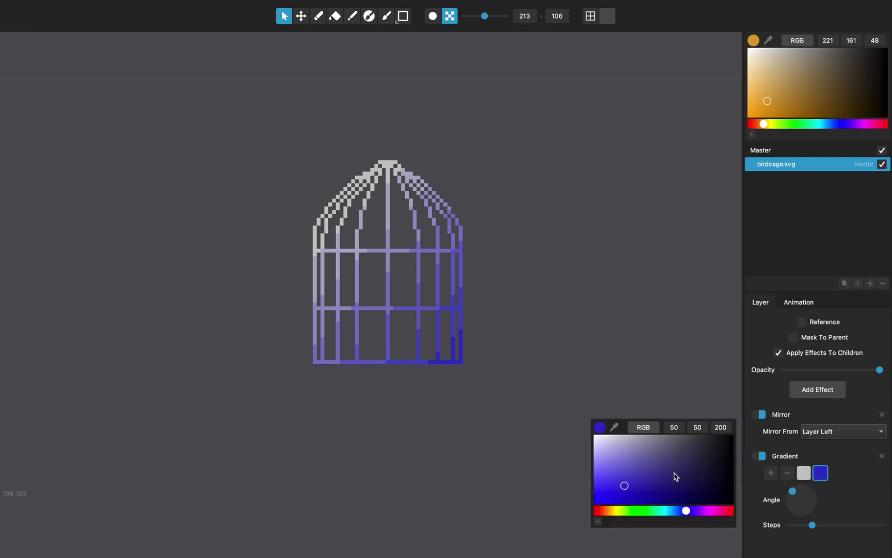
left_click_drag(677, 471, 709, 435)
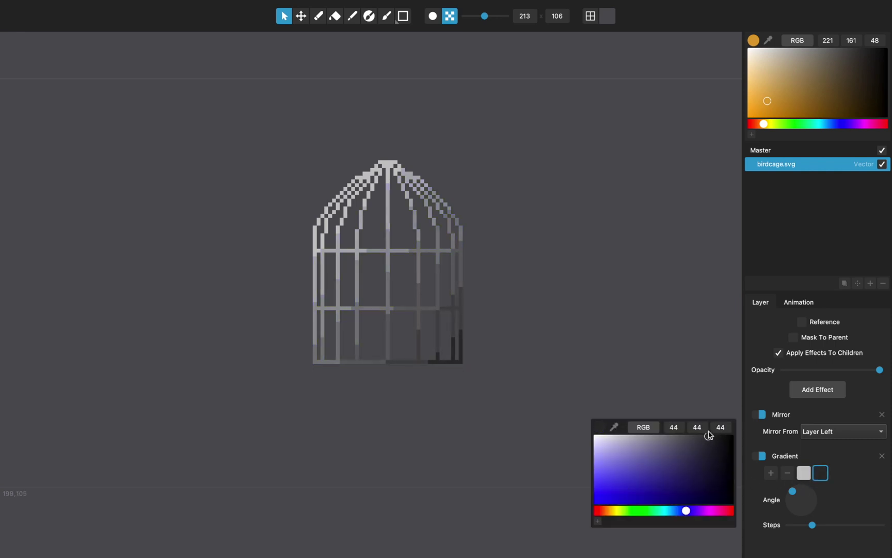
Add a Hue-style Colorize tinting the birdcage golden orange (203, 133, 0)
left_click(818, 390)
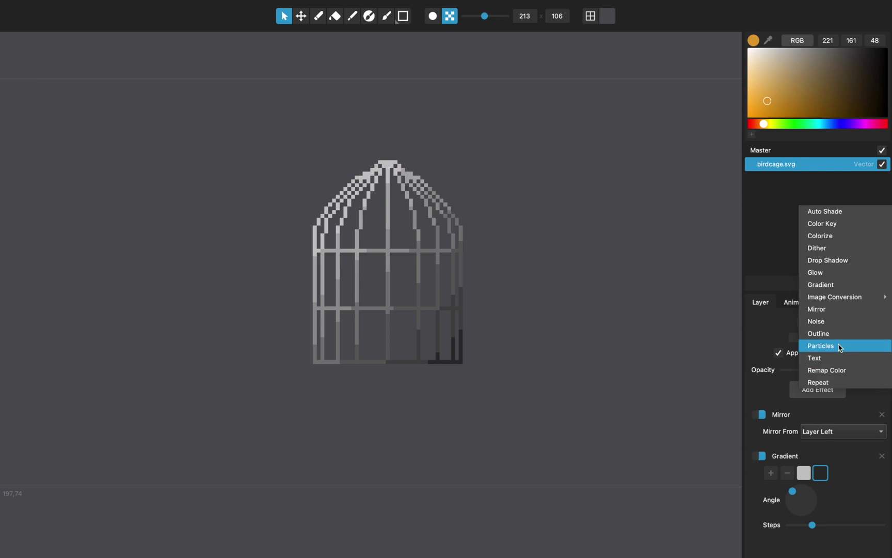
left_click(832, 236)
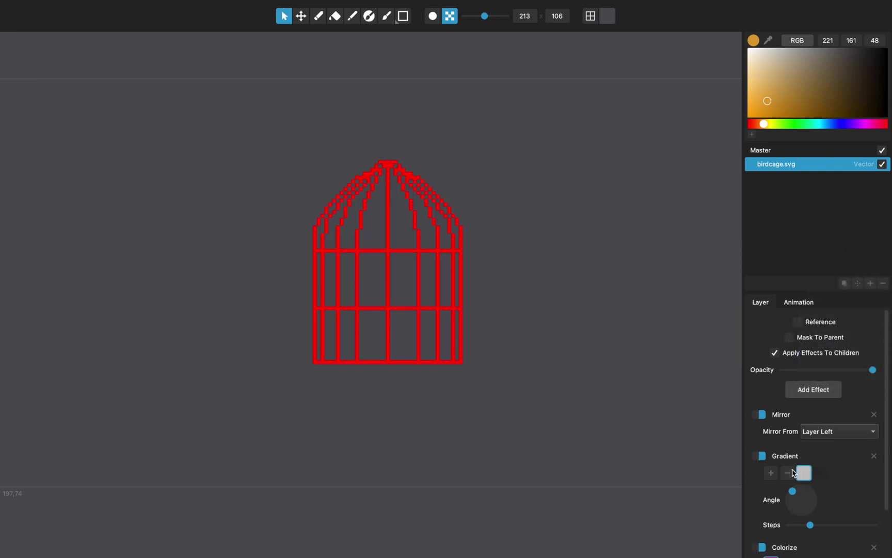
scroll(794, 473, "down", 2)
left_click(832, 528)
left_click(833, 514)
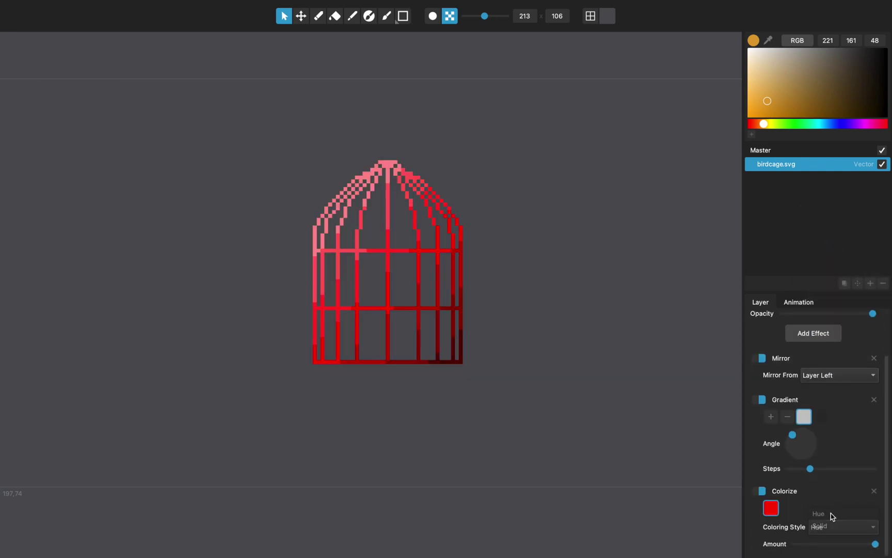
left_click(772, 509)
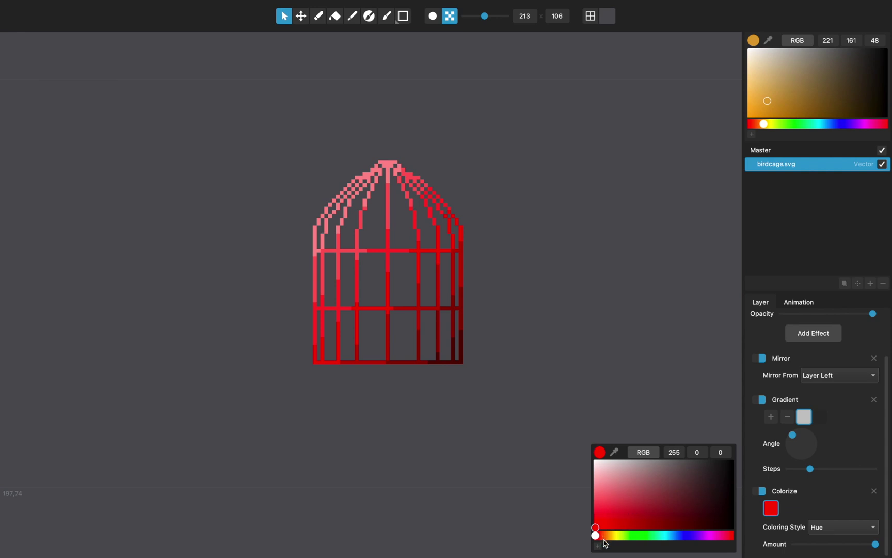
left_click_drag(605, 539, 624, 546)
left_click(616, 506)
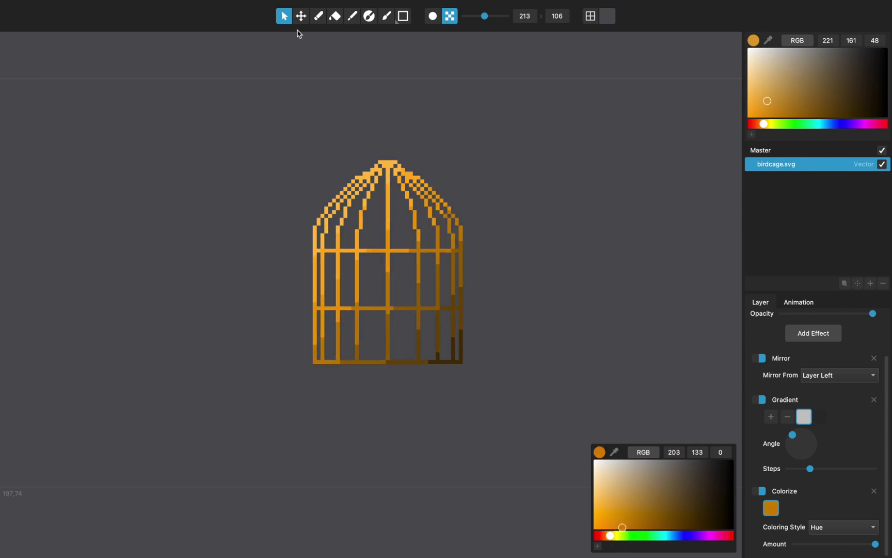
left_click(304, 17)
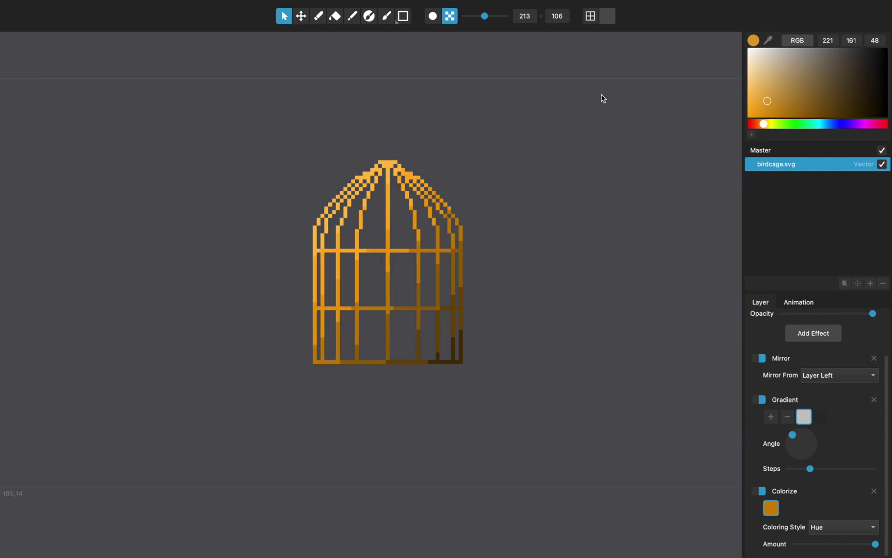
Duplicate the birdcage, move the copy to the right and scale it smaller
left_click(299, 17)
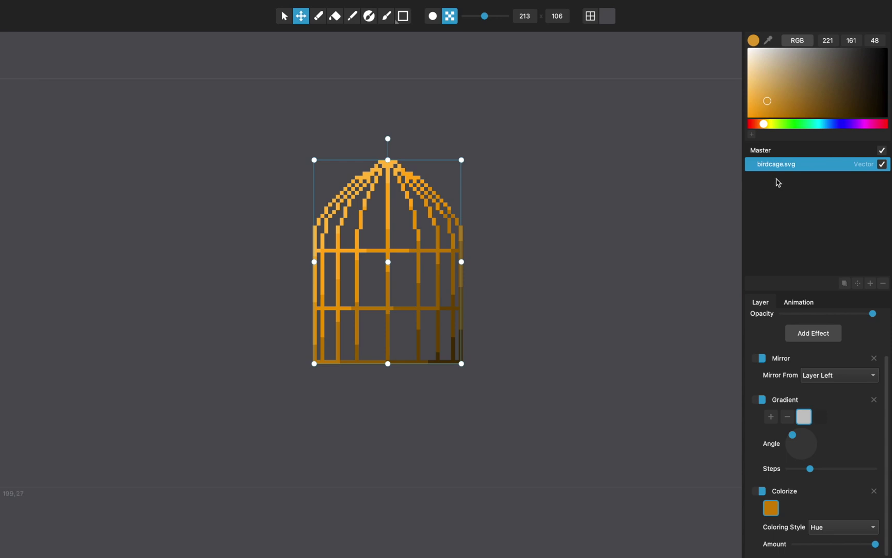
key("super+d")
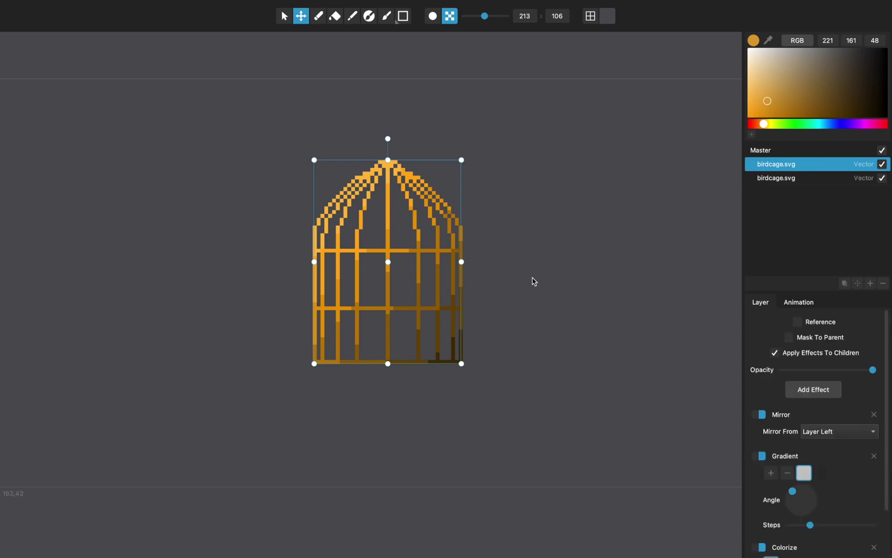
left_click(794, 181)
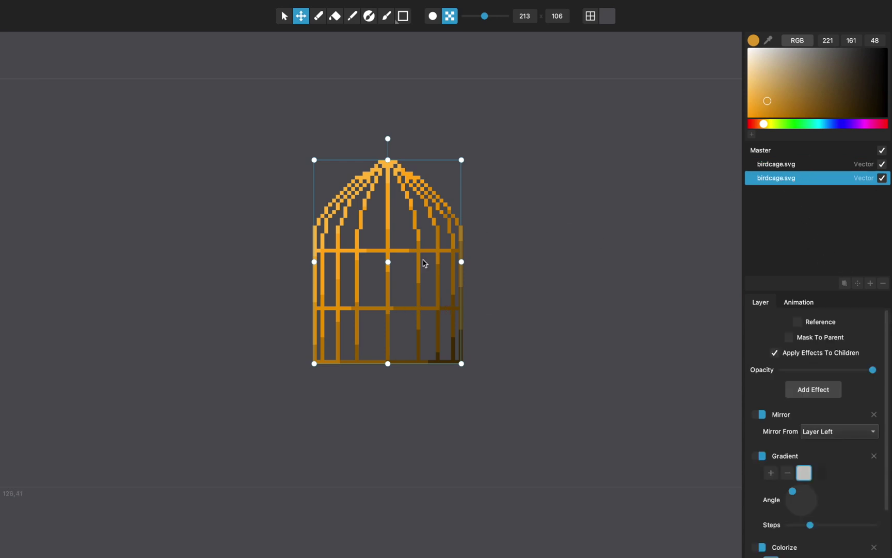
left_click_drag(384, 292, 566, 283)
left_click_drag(644, 357, 573, 337)
mouse_move(527, 252)
left_mouse_down()
mouse_move(537, 258)
mouse_move(502, 241)
mouse_move(534, 261)
mouse_move(526, 261)
left_mouse_up()
Duplicate the large cage again, place it far left and enlarge it, then deselect
left_click(428, 253)
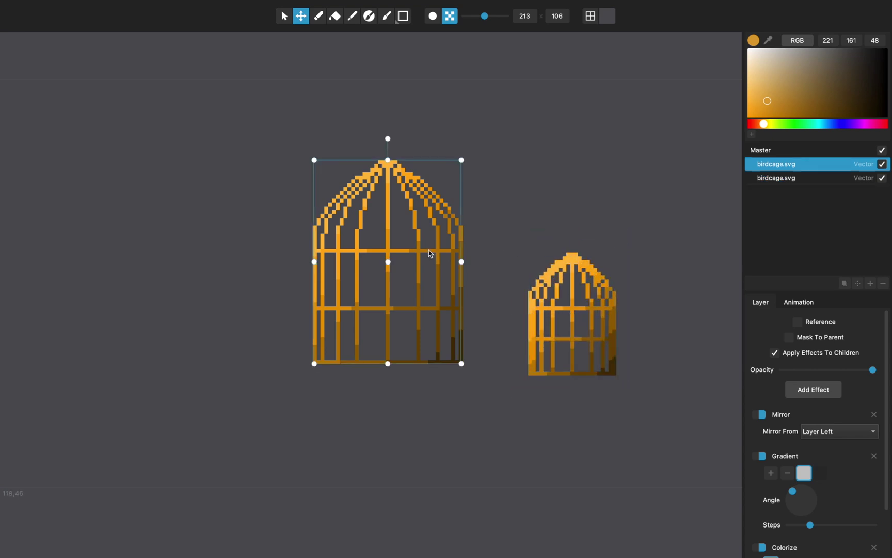
key("super+d")
left_click_drag(351, 259, 137, 250)
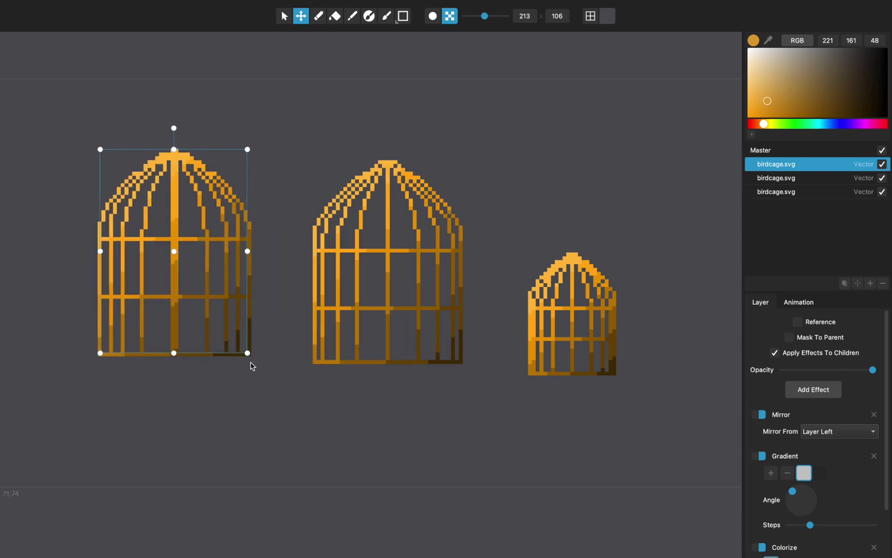
left_click_drag(247, 354, 279, 398)
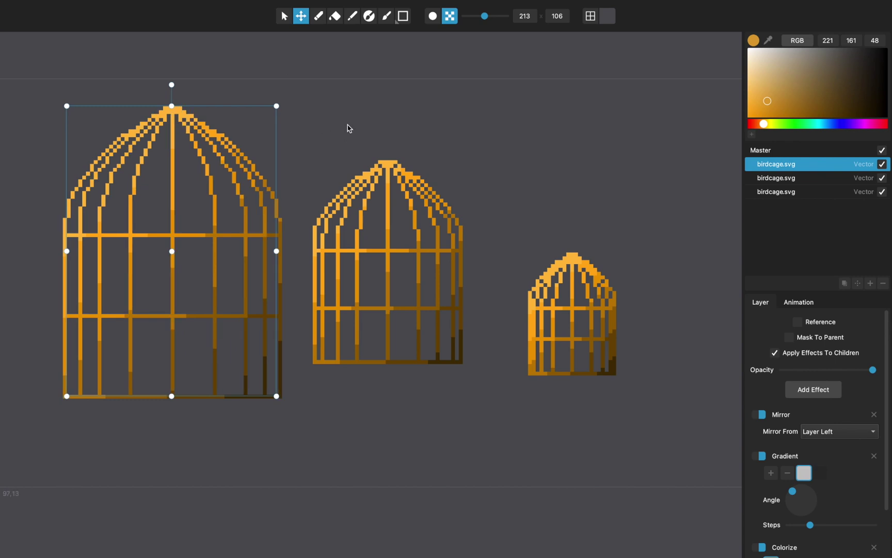
left_click(283, 18)
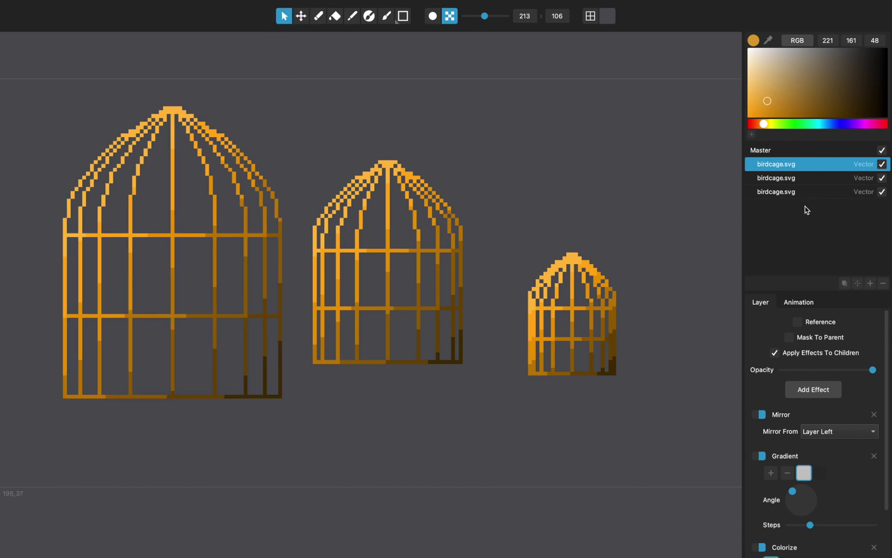
Delete the birdcage layers from the Pixelmash canvas
key("Delete")
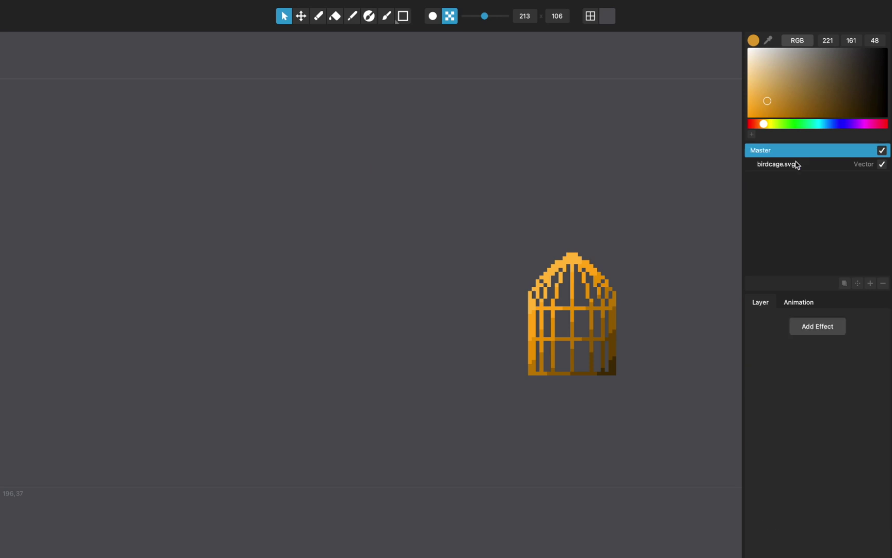
left_click(790, 164)
key("Delete")
Preview panda.svg in Finder with Quick Look, then close the preview
key("ctrl+Left")
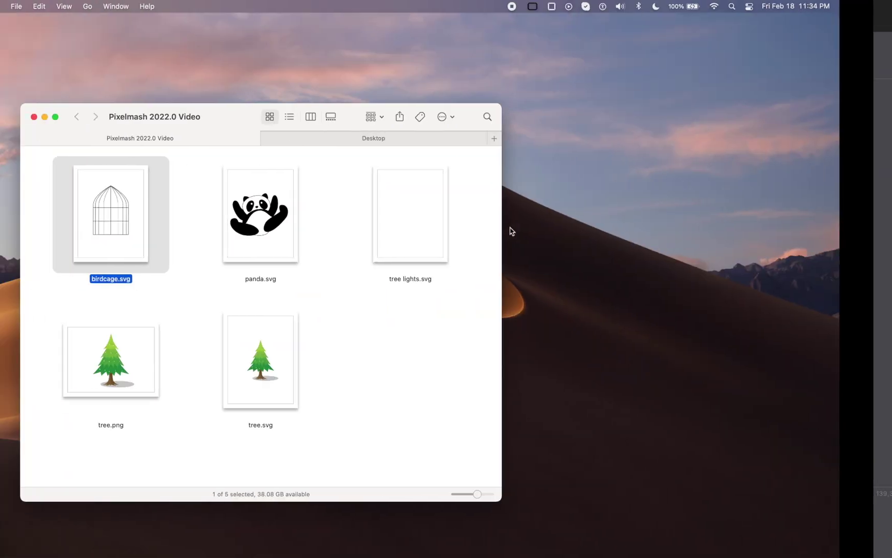
left_click(314, 207)
key("space")
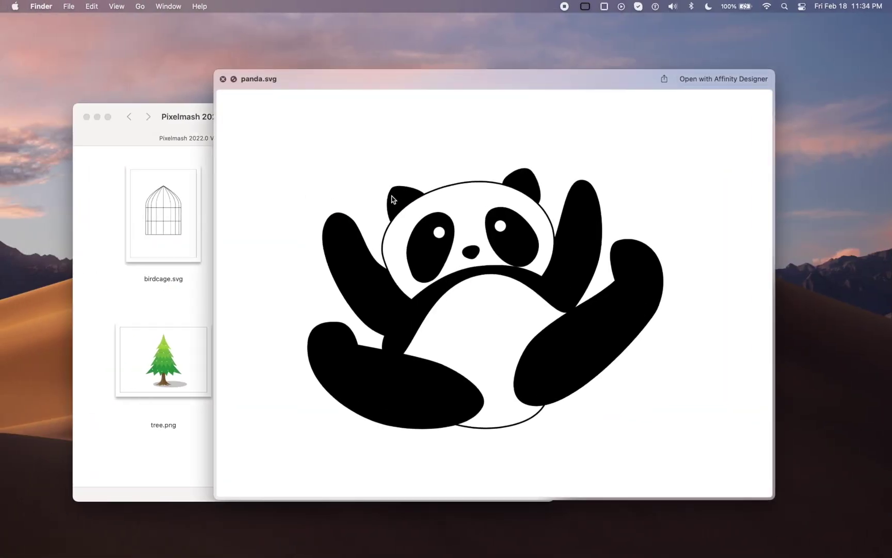
left_click(223, 79)
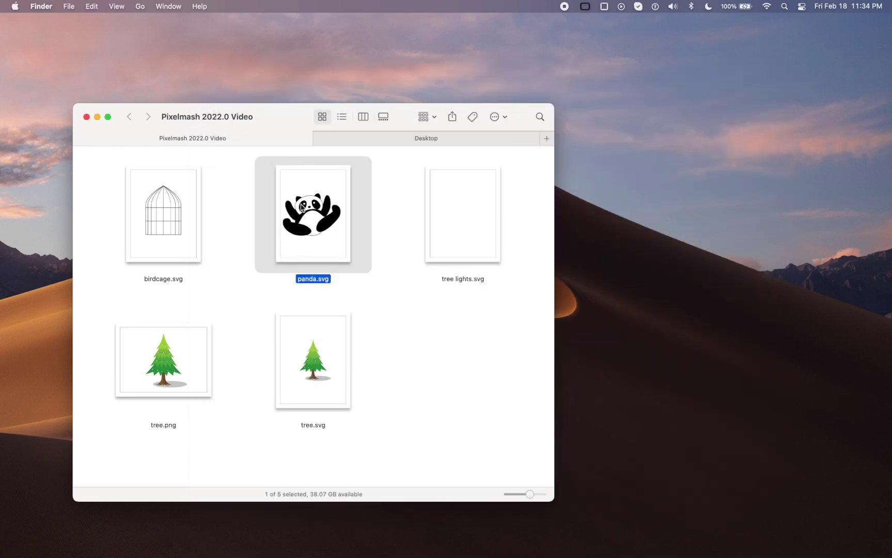
Drag panda.svg from Finder into Pixelmash and import it into the current document
left_click_drag(302, 208, 391, 237)
key("ctrl+Right")
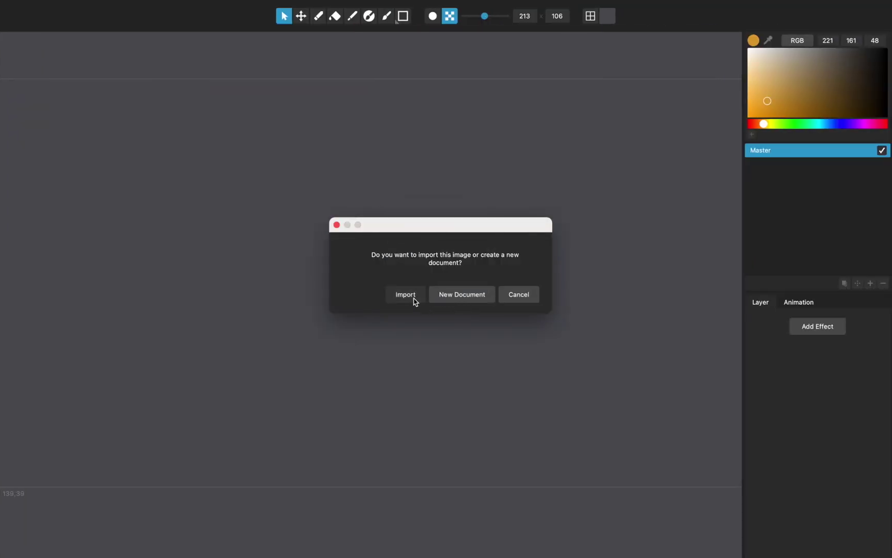
left_click(414, 299)
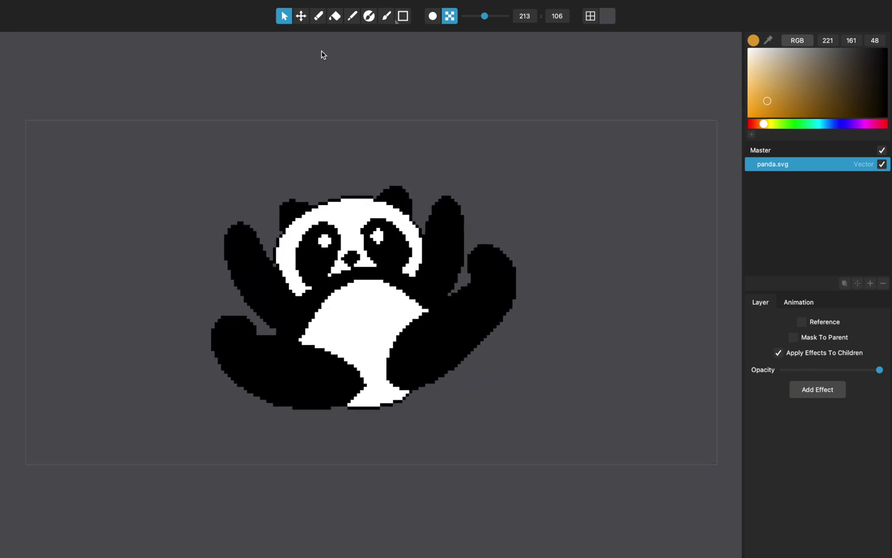
Shrink the panda slightly and move its pivot down to the bottom edge
left_click(301, 16)
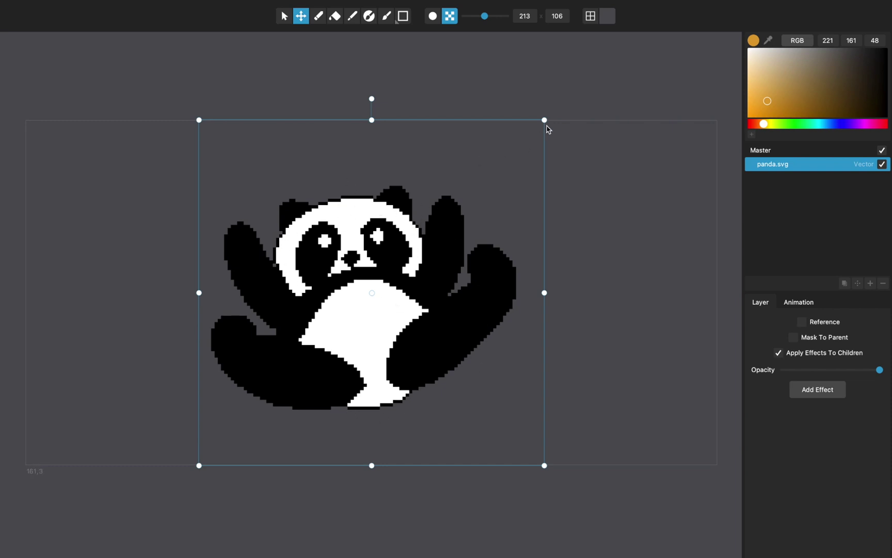
left_click_drag(545, 121, 519, 145)
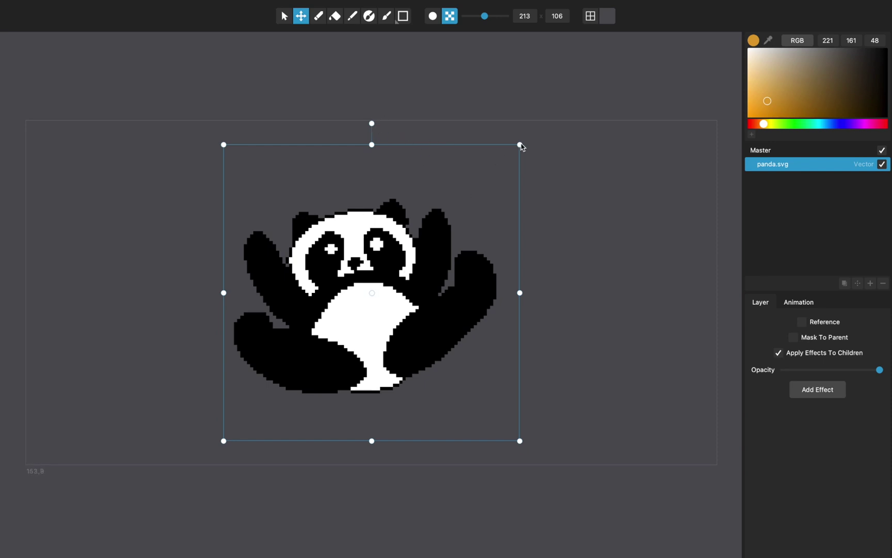
left_click_drag(520, 145, 498, 168)
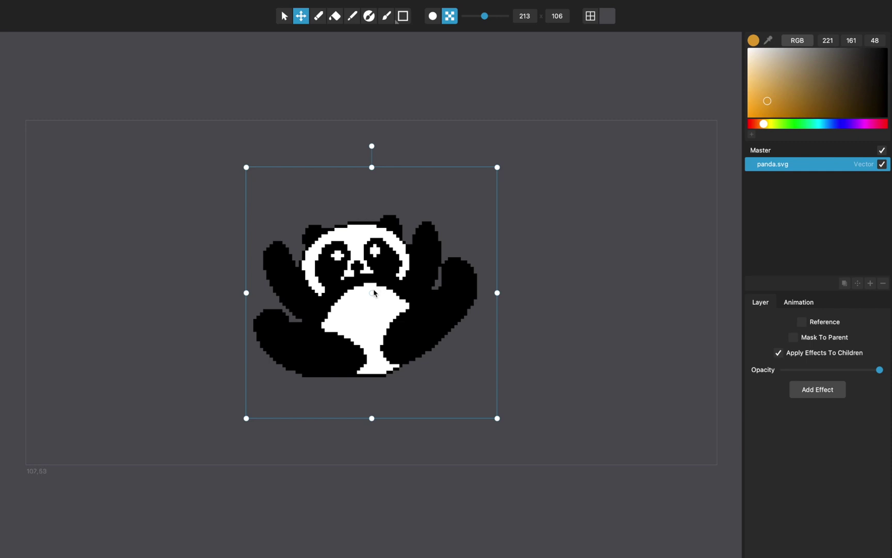
left_click_drag(368, 370, 371, 382)
In the Animation panel, tilt the panda about 17° counter-clockwise and nudge it up-left
left_click(793, 302)
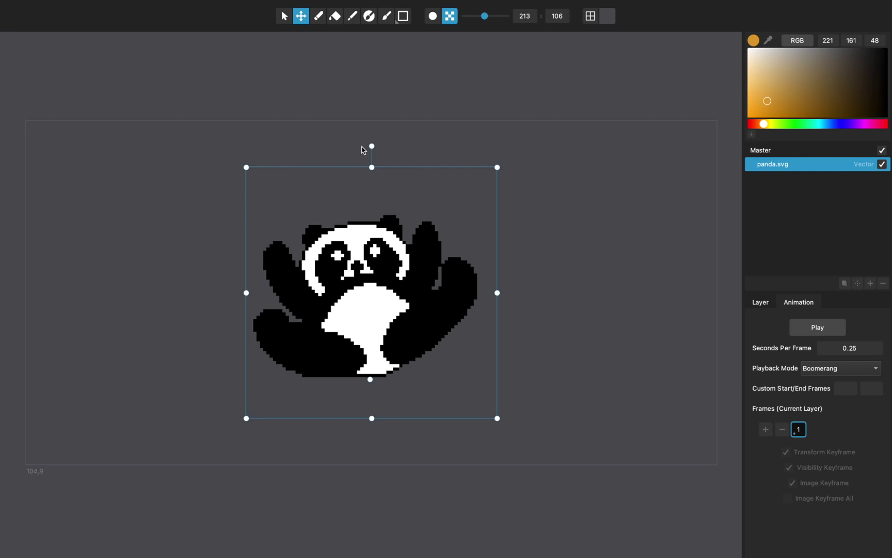
left_click_drag(363, 150, 308, 147)
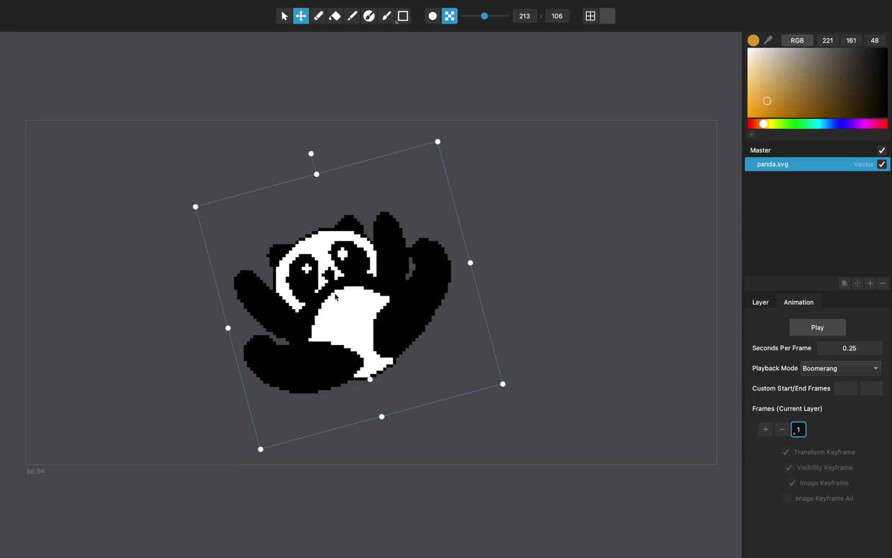
left_click_drag(336, 296, 312, 284)
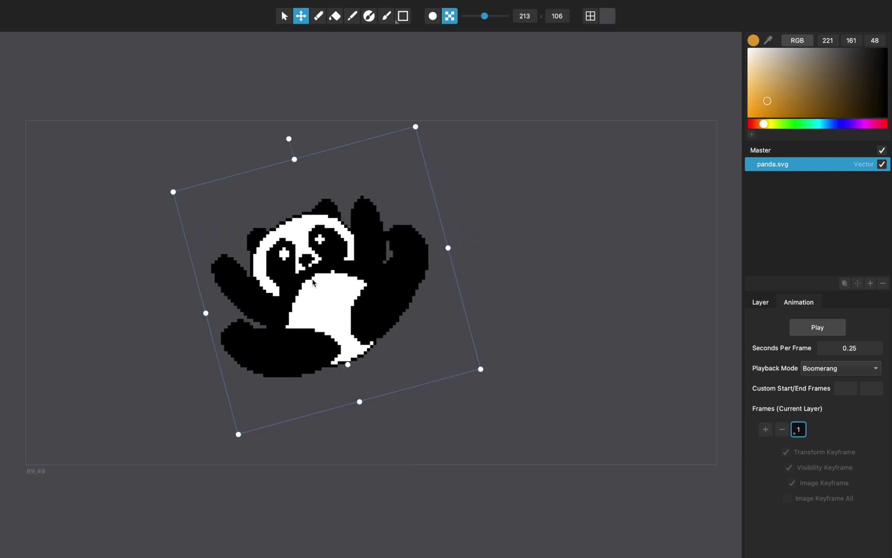
Add frames up to frame 5, rotate the panda clockwise there, keep Boomerang playback
left_click(766, 429)
left_click(766, 429)
left_click(766, 429)
left_click(766, 429)
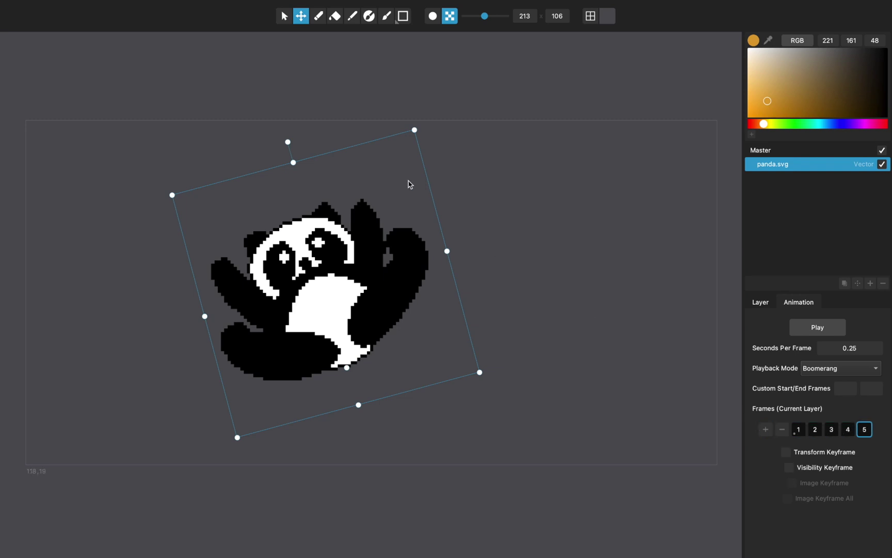
left_click_drag(288, 143, 445, 191)
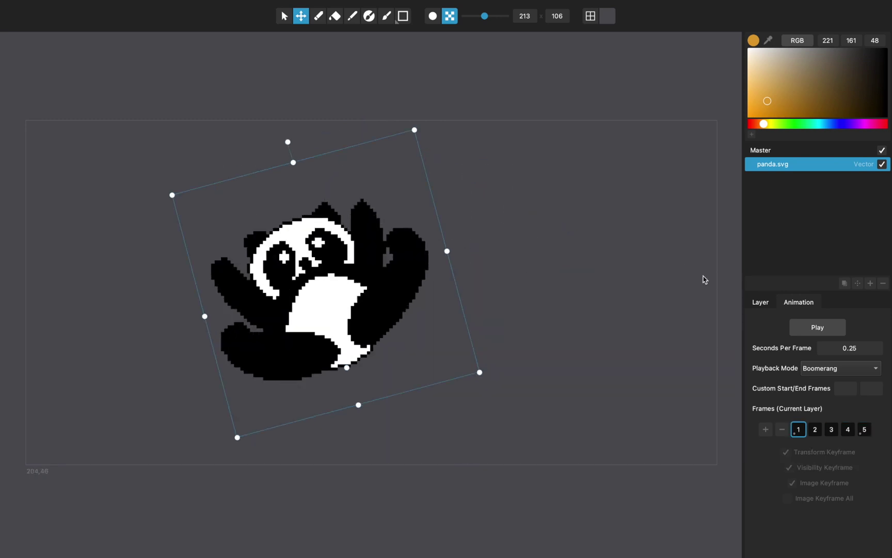
left_click(822, 374)
left_click(814, 369)
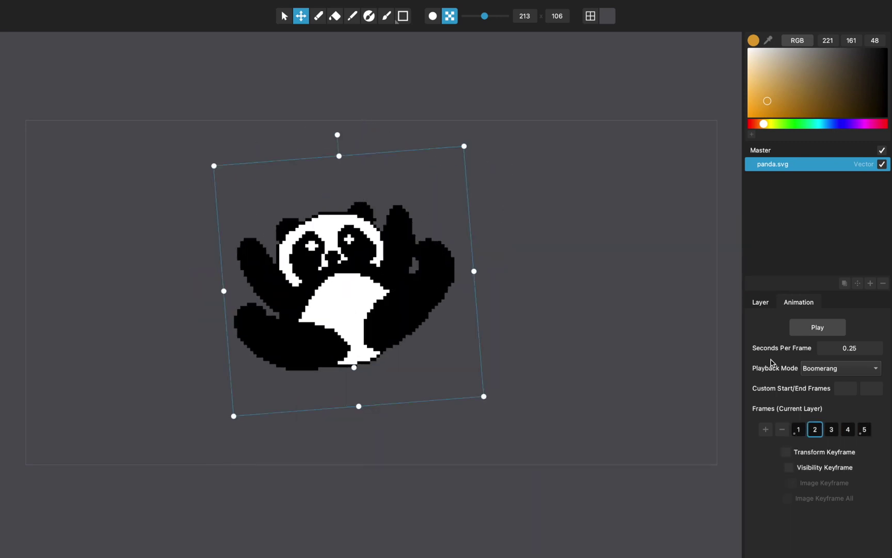
key("super+p")
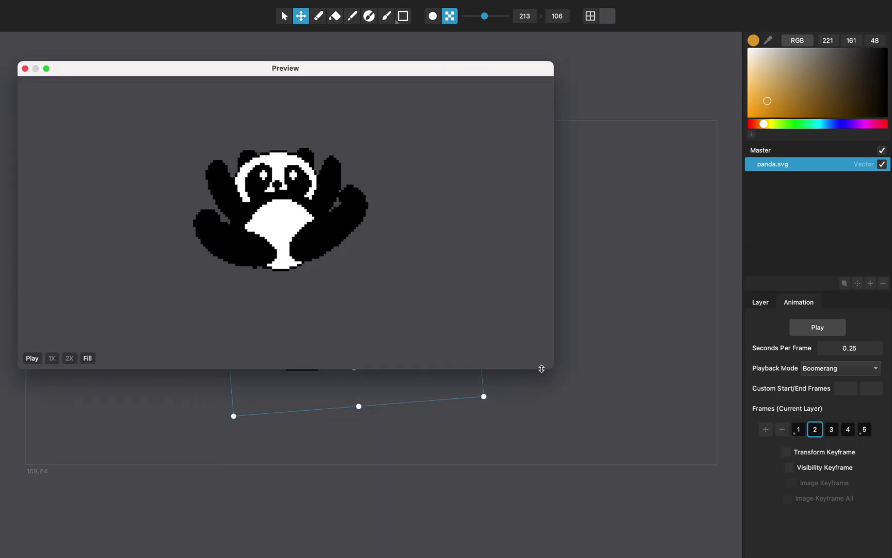
left_click_drag(552, 369, 725, 510)
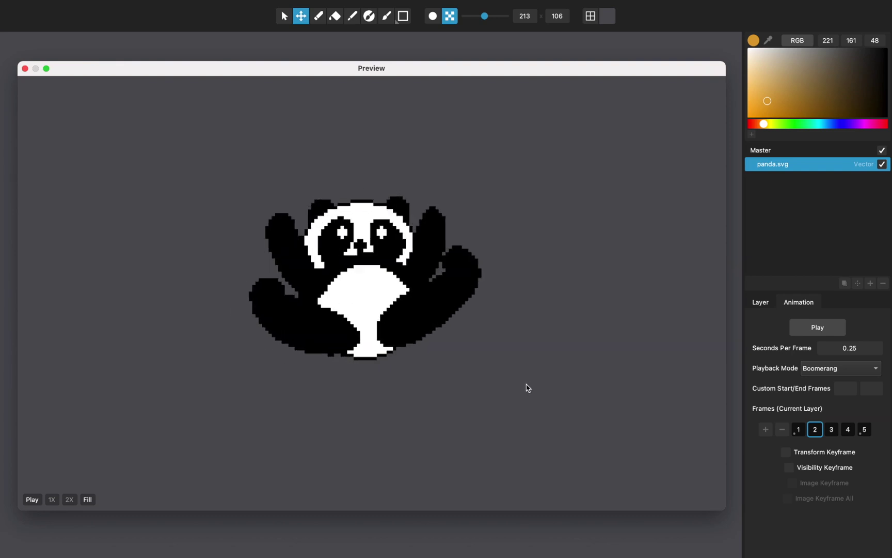
left_click(25, 68)
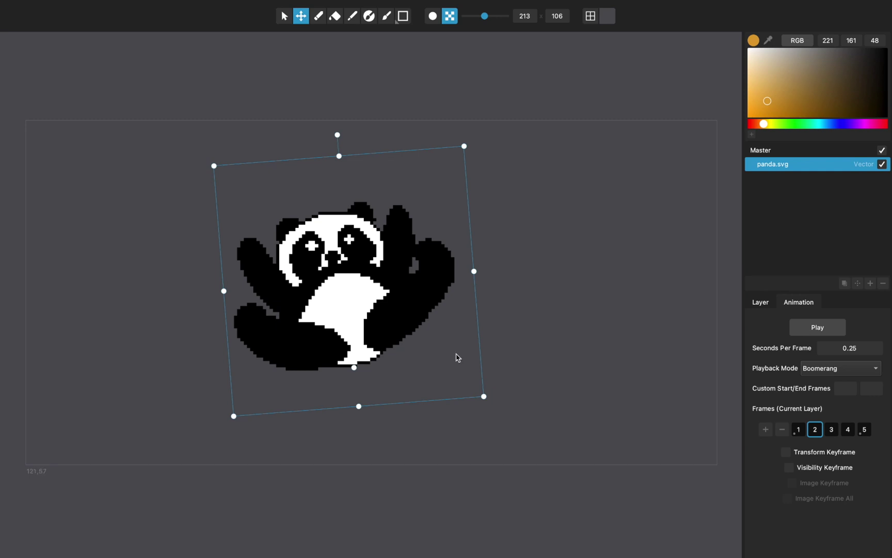
left_click_drag(485, 397, 356, 326)
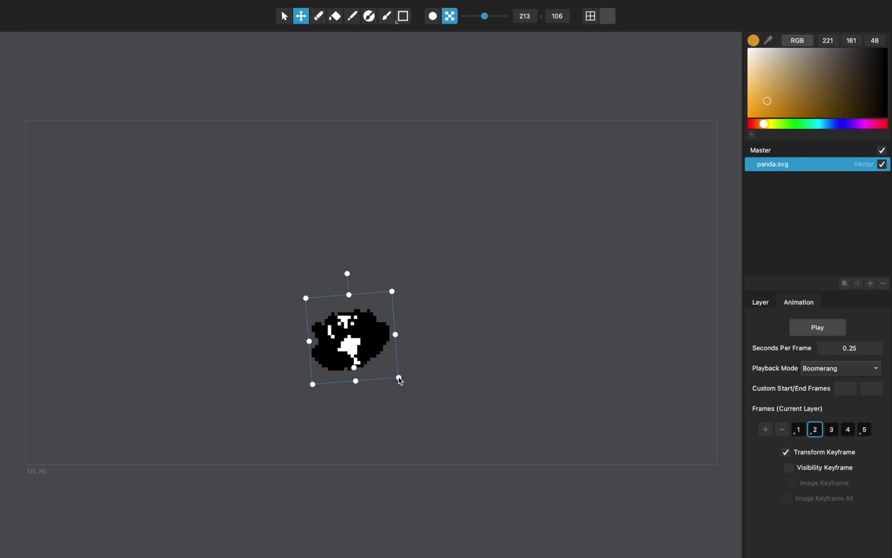
key("ctrl+z")
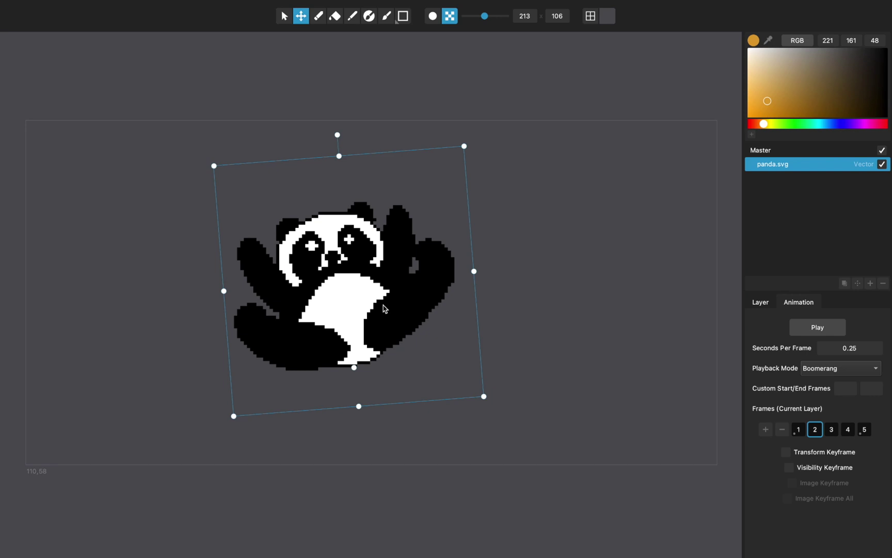
key("space")
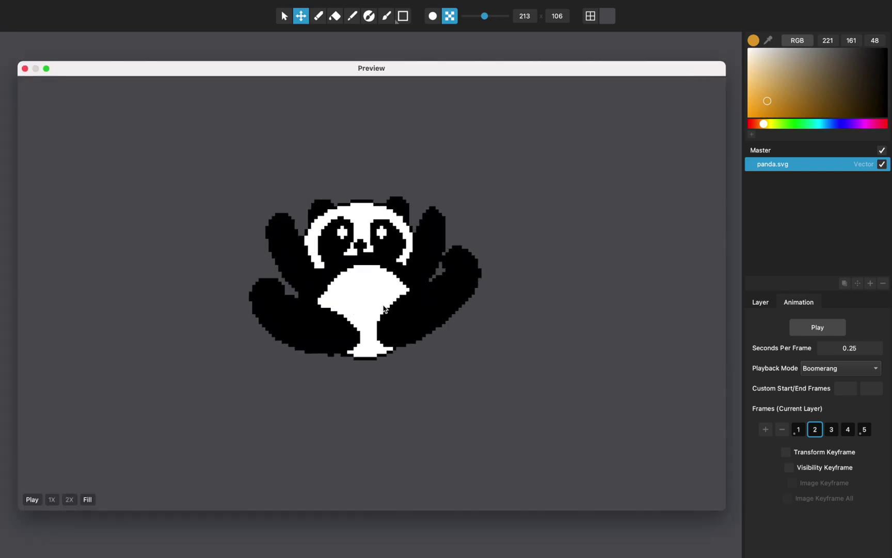
key("space")
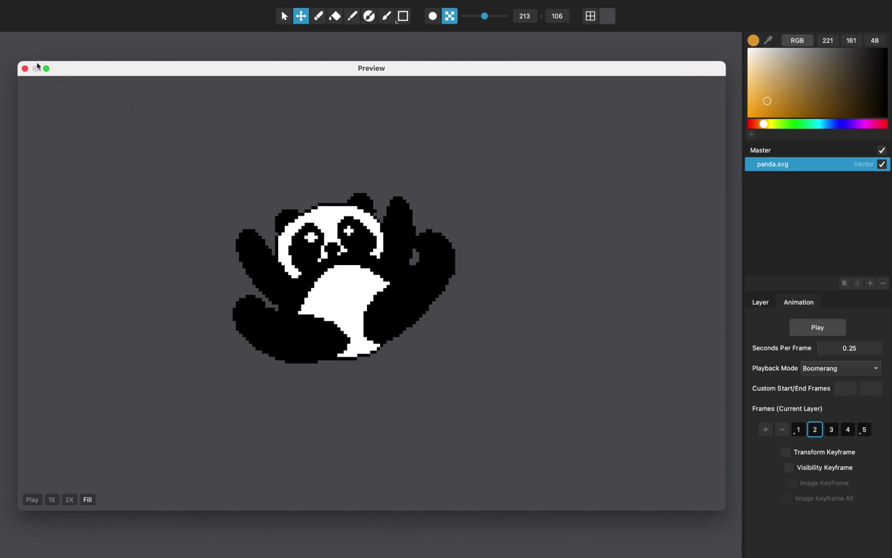
left_click(25, 68)
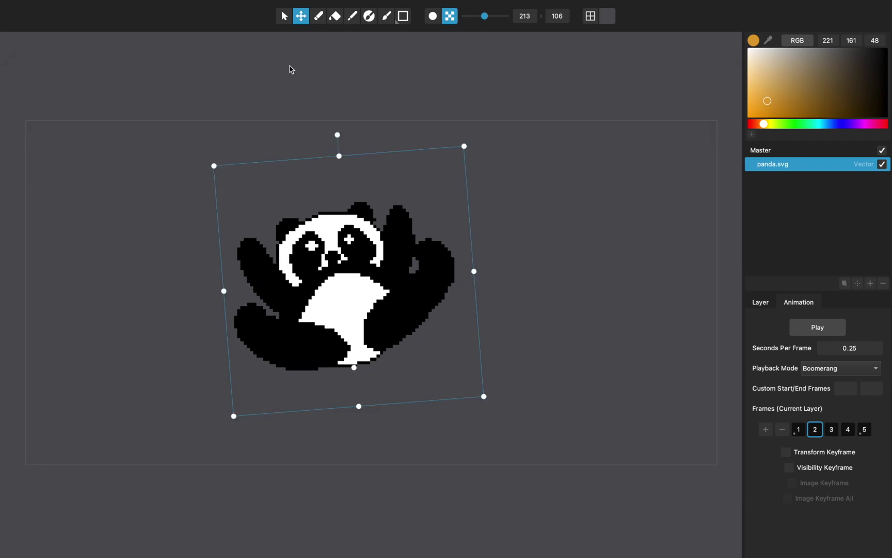